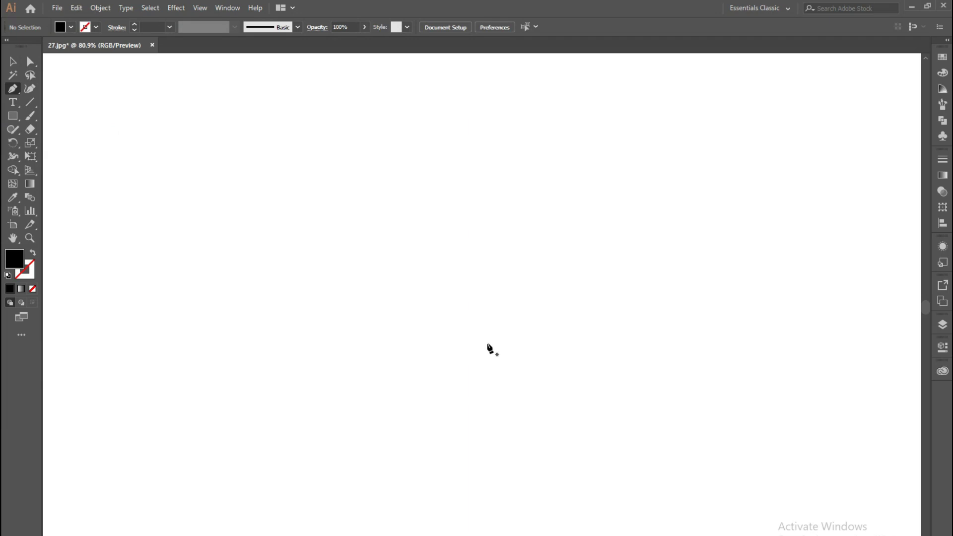
Step: Draw a closed black leaf with a pointed left tip and a curved vein notch
click(468, 357)
drag(398, 310, 400, 267)
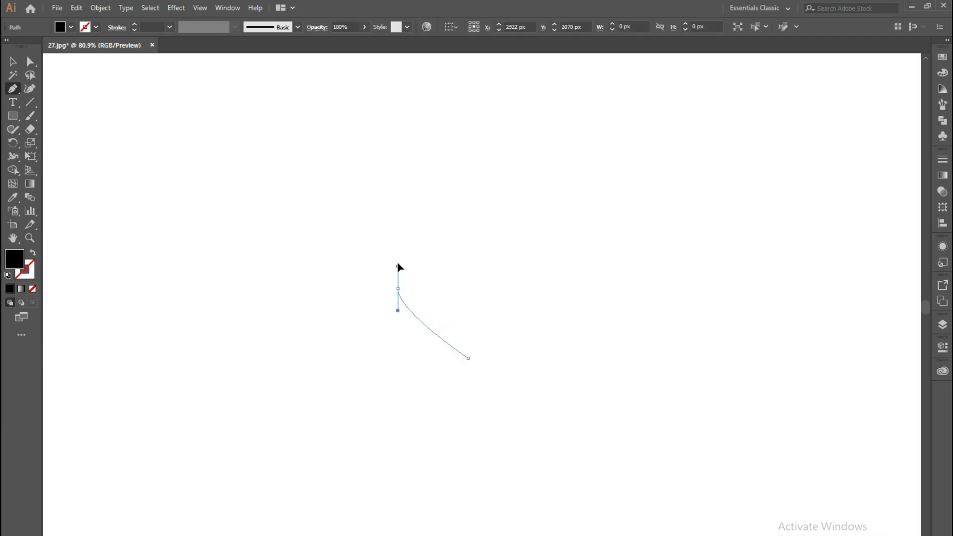
drag(391, 230, 395, 215)
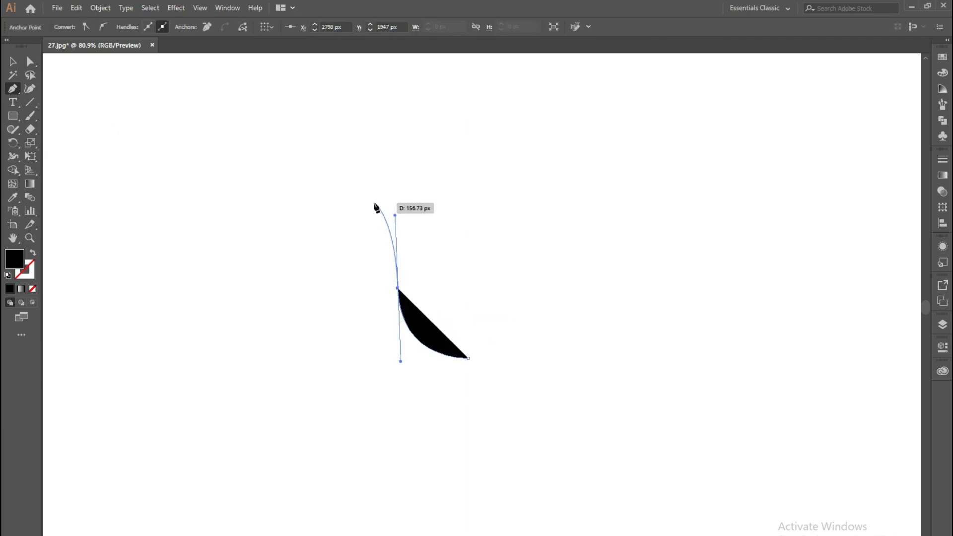
click(349, 216)
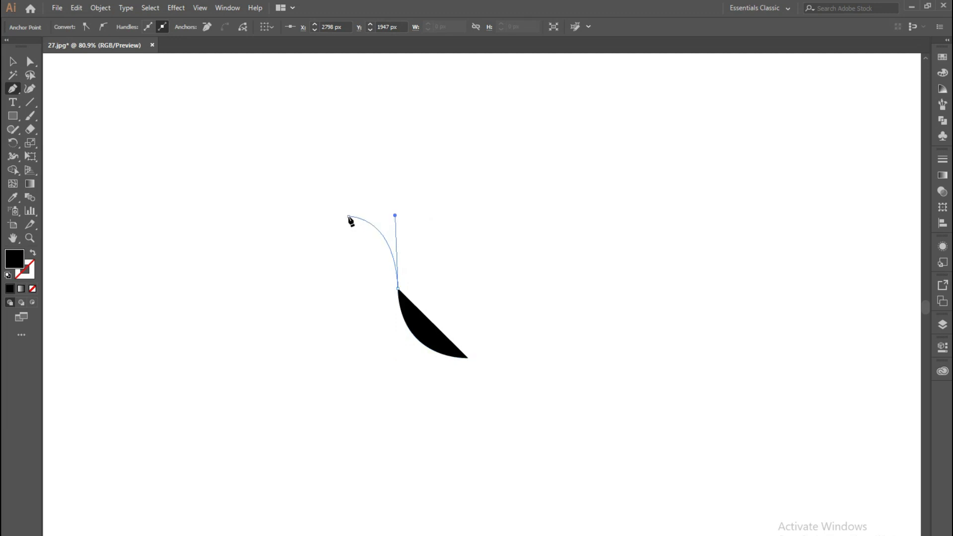
mouse_move(481, 352)
mouse_down()
mouse_move(462, 518)
mouse_move(476, 527)
mouse_up()
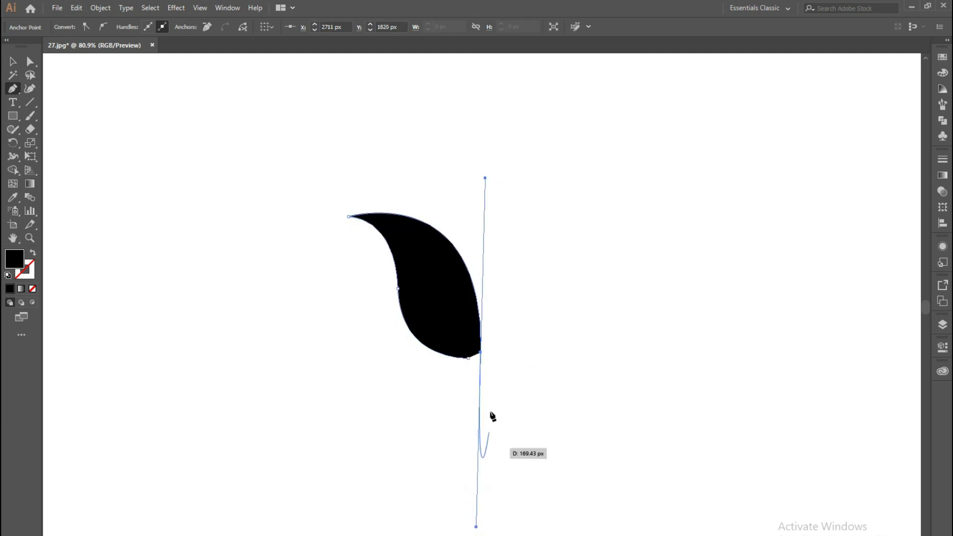
click(480, 352)
drag(441, 280, 422, 270)
click(440, 281)
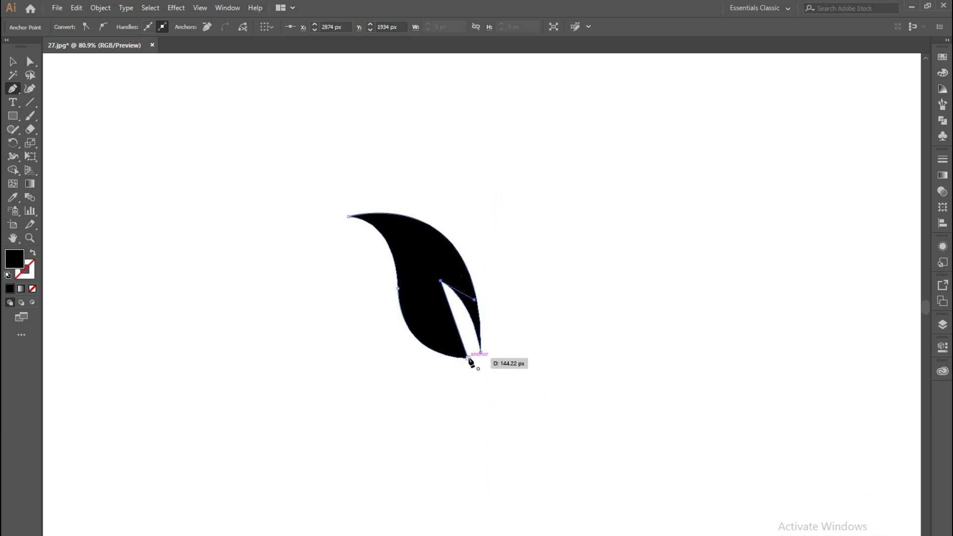
drag(468, 357, 458, 392)
Step: Select the finished leaf and move it slightly to the left
click(13, 61)
click(168, 158)
drag(434, 286, 392, 285)
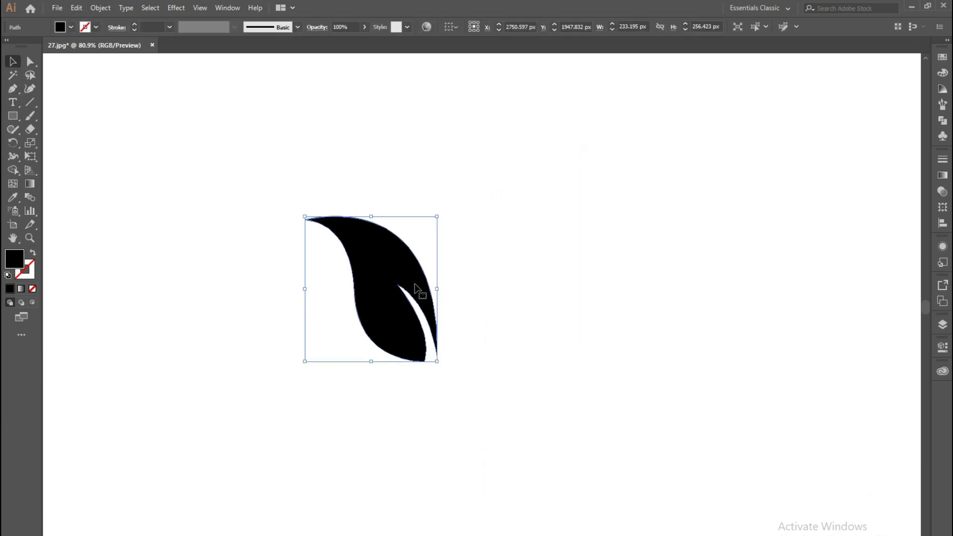
Step: Paste a copy of the leaf in front and move it to the right
click(76, 7)
click(94, 62)
click(77, 7)
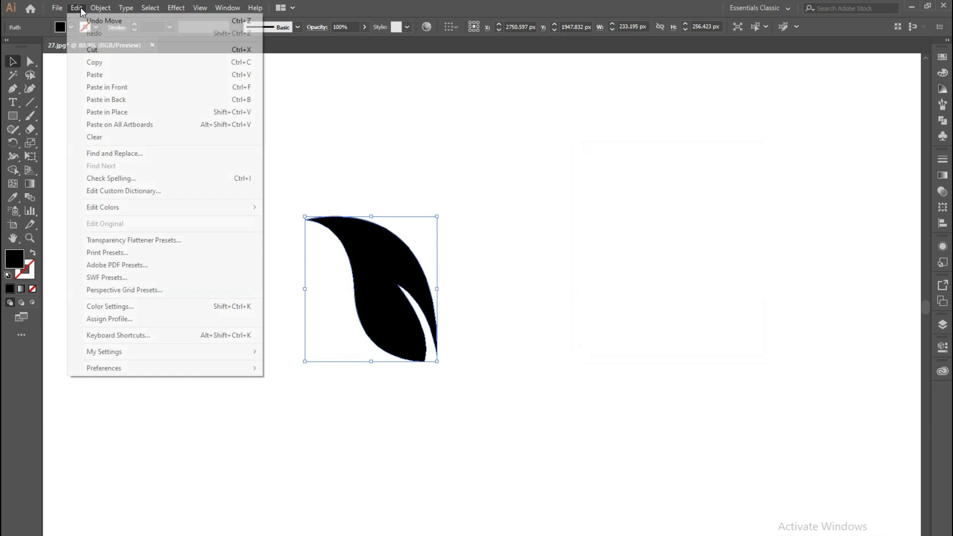
click(98, 87)
drag(421, 299, 511, 282)
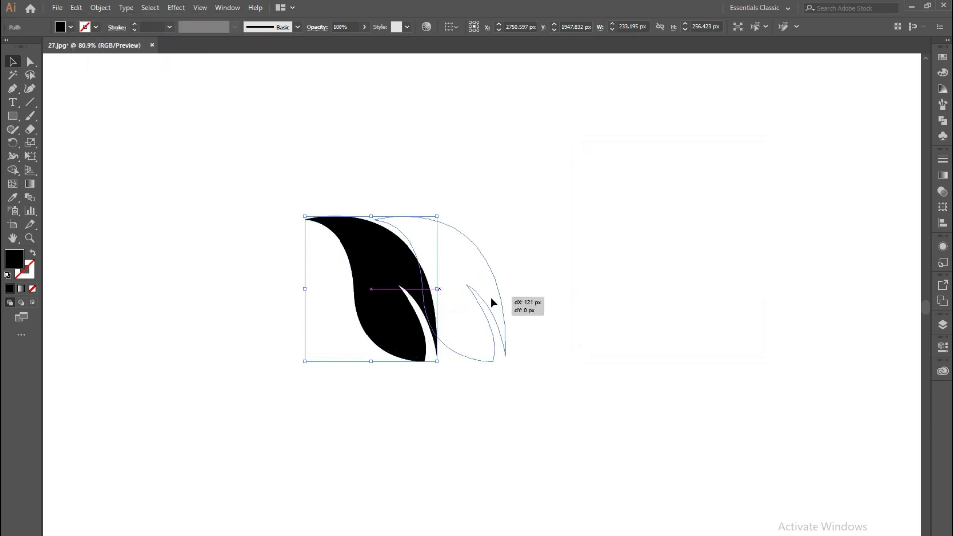
Step: Rotate and enlarge the right copy, then align both leaves' bottoms
drag(532, 210, 568, 312)
drag(487, 303, 511, 298)
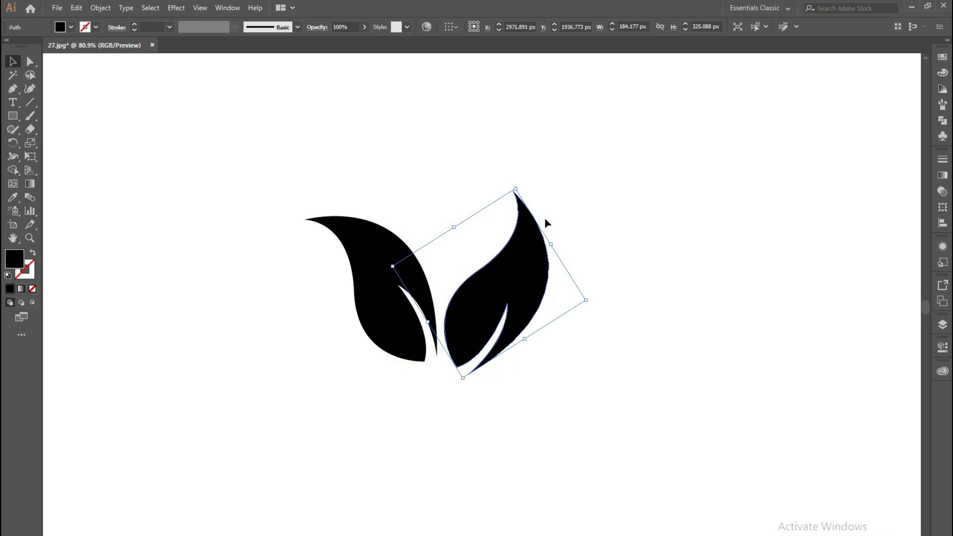
drag(516, 188, 532, 125)
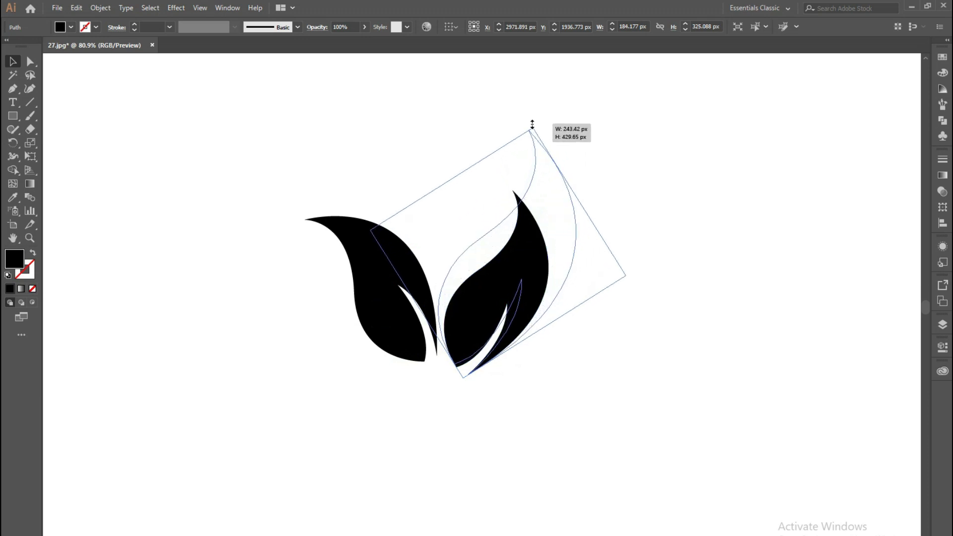
drag(501, 270, 505, 268)
drag(404, 406, 546, 241)
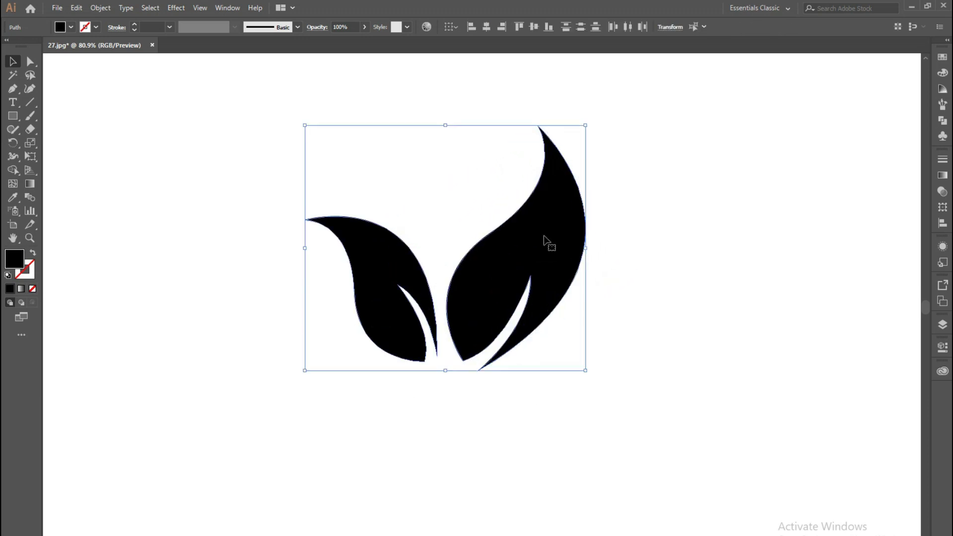
click(544, 28)
Step: Tilt the right leaf slightly clockwise and realign both leaves at the bottom
click(614, 202)
click(551, 149)
drag(544, 118, 558, 123)
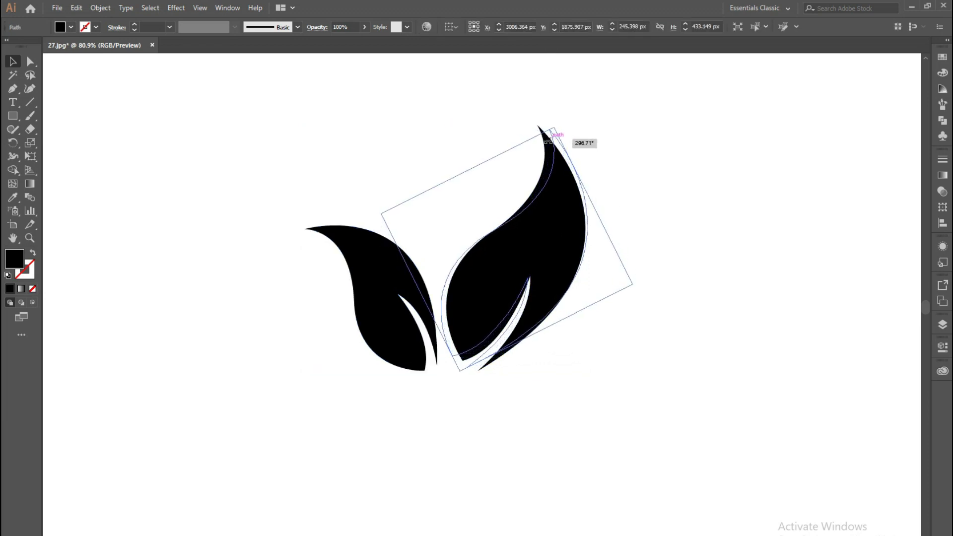
drag(494, 287, 498, 286)
drag(534, 434, 380, 295)
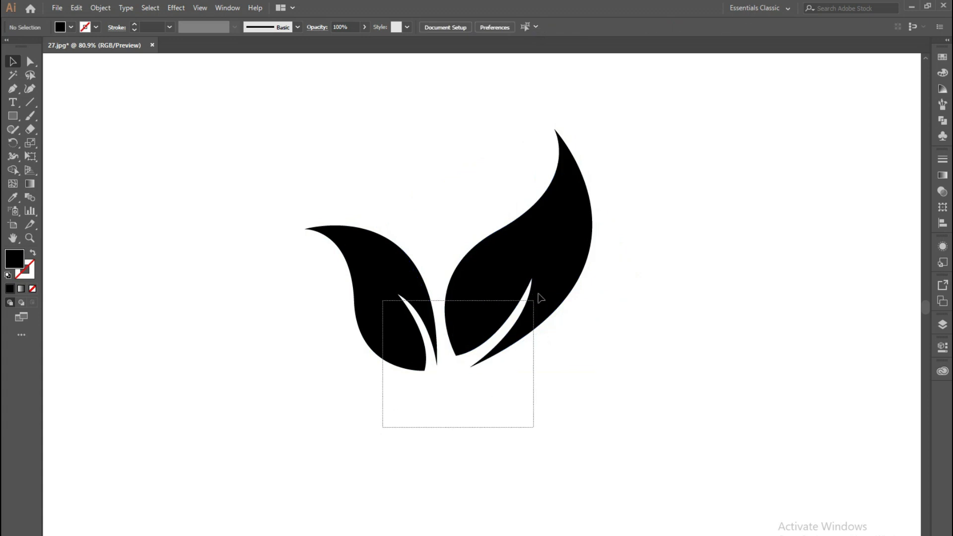
click(547, 28)
Step: Rotate the right leaf a little further clockwise to finish the two-leaf sprout
click(513, 97)
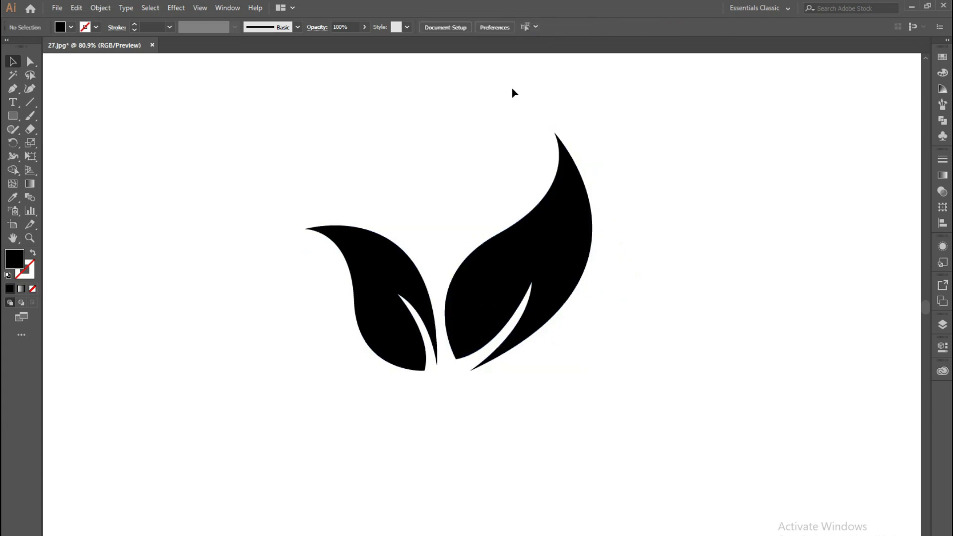
click(571, 256)
drag(554, 127, 564, 132)
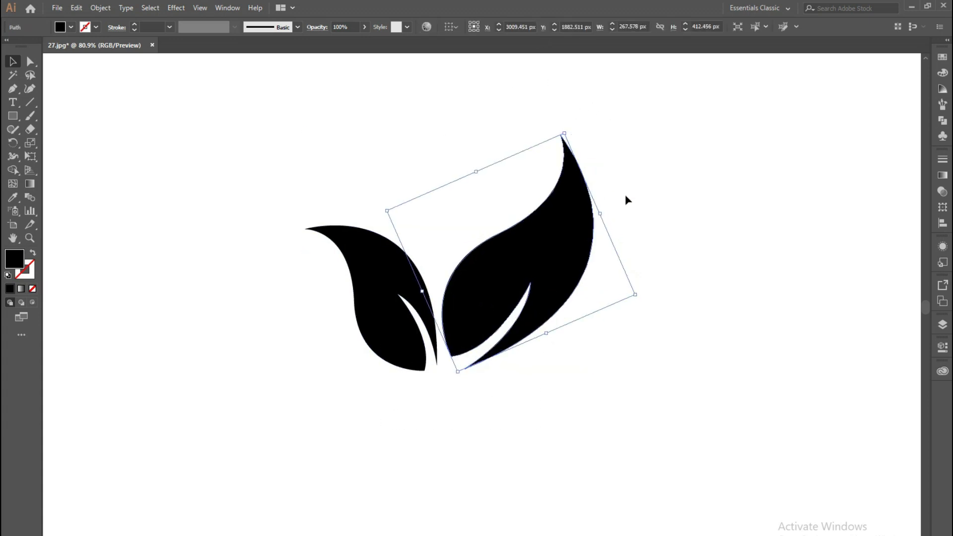
key(ctrl+a)
click(493, 90)
Step: Paste a copy of the left leaf, moved up between the leaves and turned upright
click(361, 273)
click(76, 8)
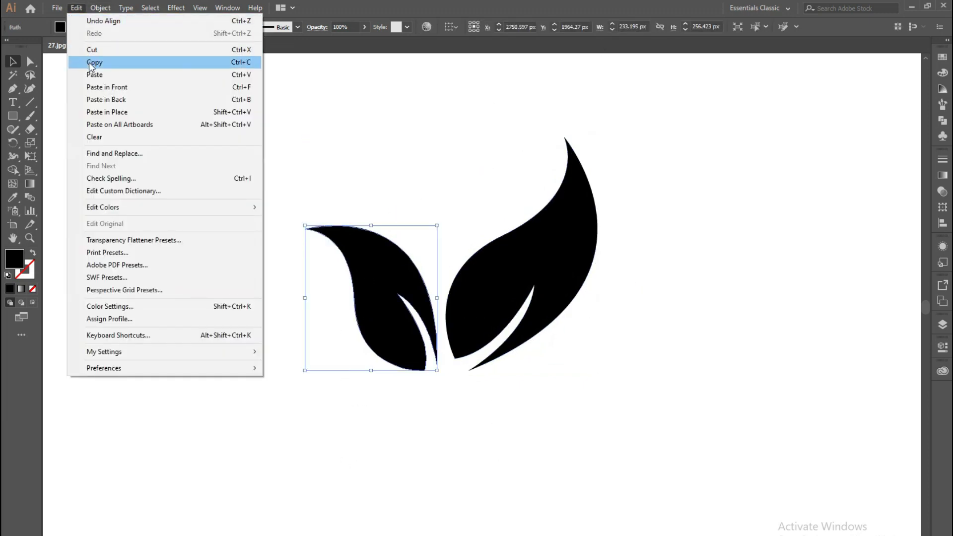
click(75, 8)
click(91, 93)
mouse_move(405, 261)
mouse_down()
mouse_move(504, 113)
mouse_move(468, 161)
mouse_move(468, 192)
mouse_up()
drag(432, 222, 444, 228)
Step: Scale the copy down from its top into a small centre leaf
click(400, 176)
click(446, 161)
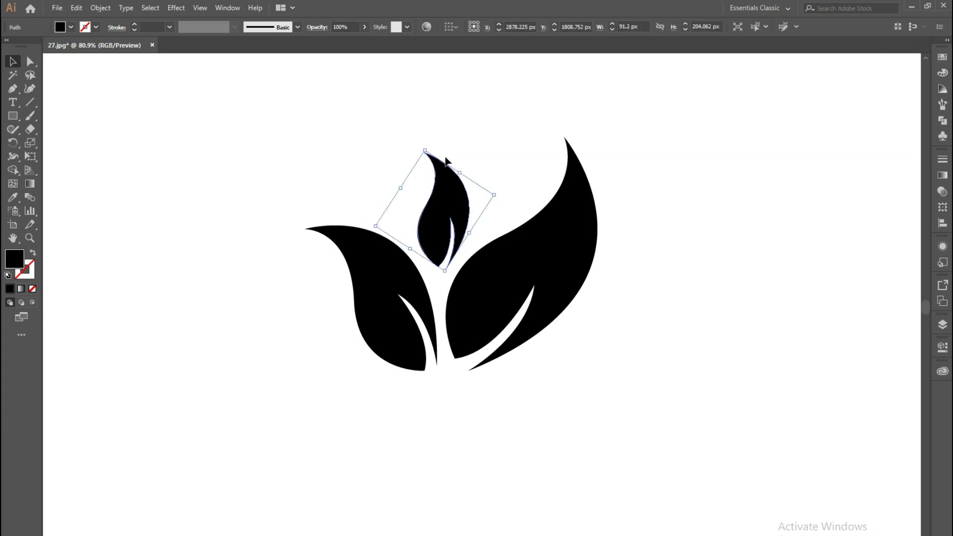
drag(426, 149, 429, 185)
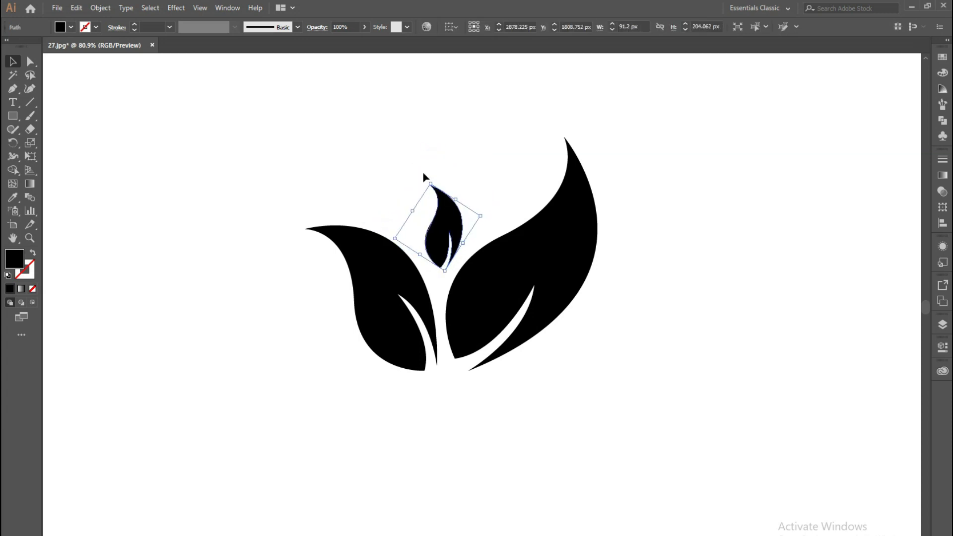
click(390, 149)
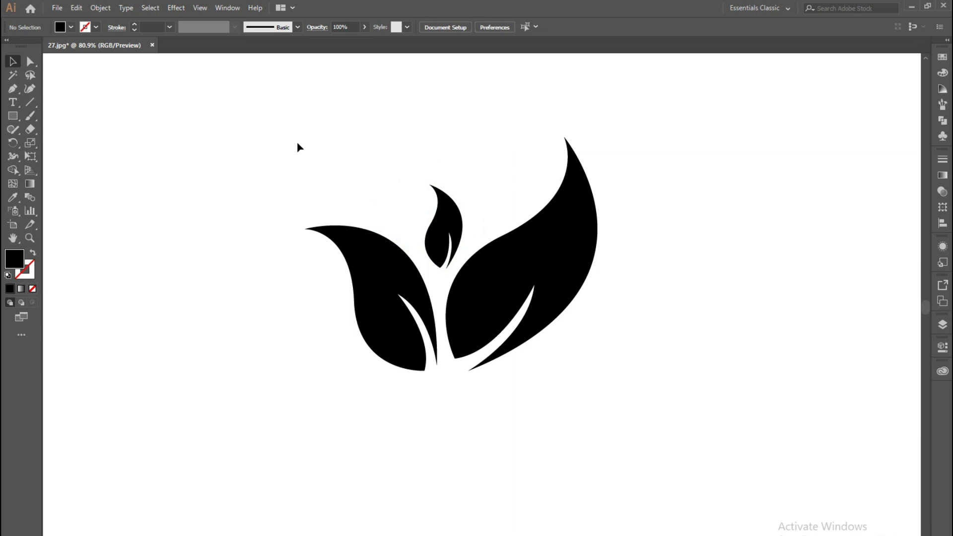
Step: Group the three leaves and align the group
drag(297, 142, 488, 416)
right_click(510, 300)
click(535, 369)
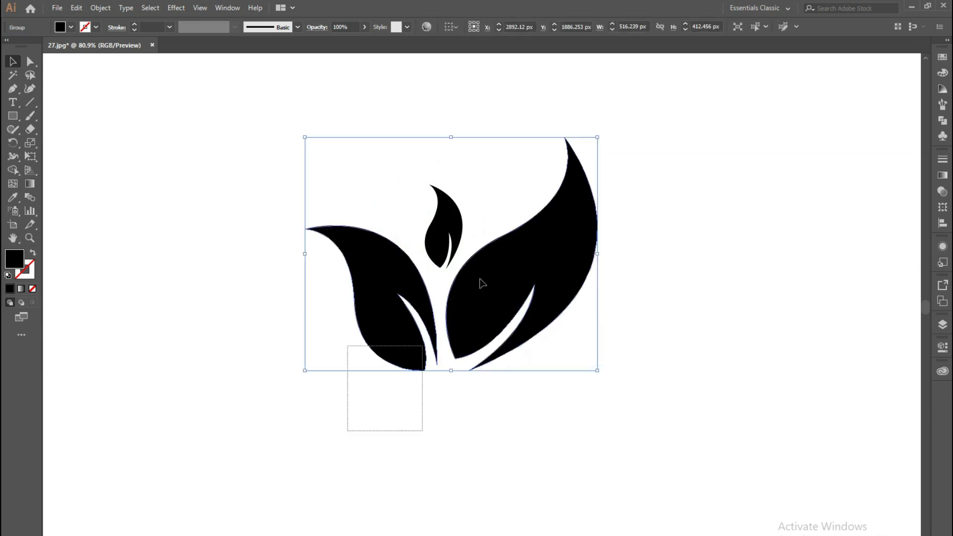
click(487, 29)
click(469, 174)
Step: Nudge the small leaf left, regroup all three leaves and move the group up
drag(435, 207, 426, 210)
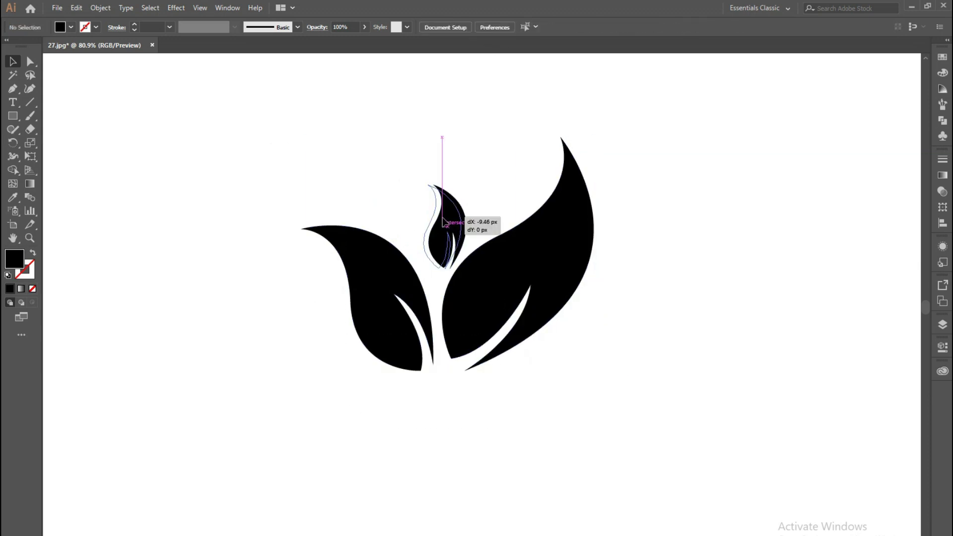
click(385, 174)
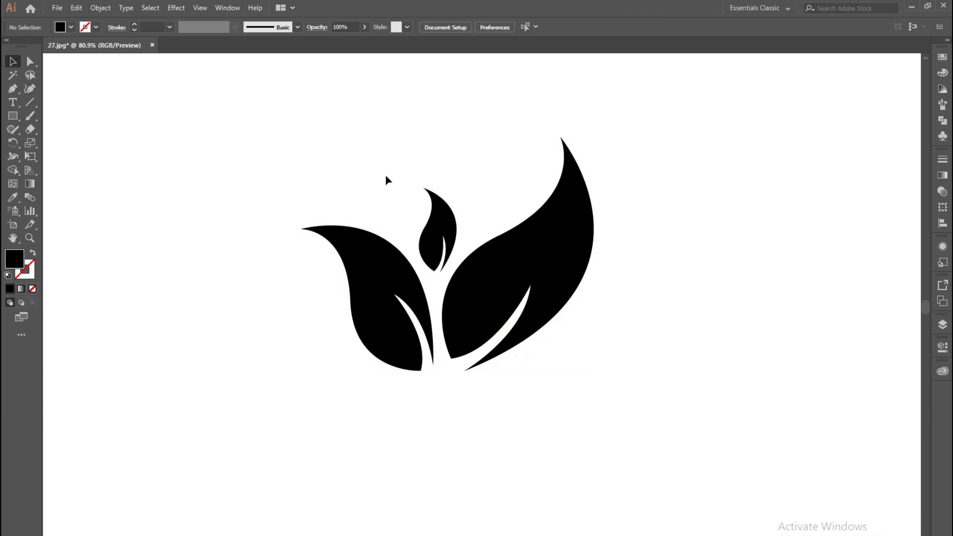
click(500, 285)
right_click(501, 278)
click(526, 348)
drag(500, 285, 500, 255)
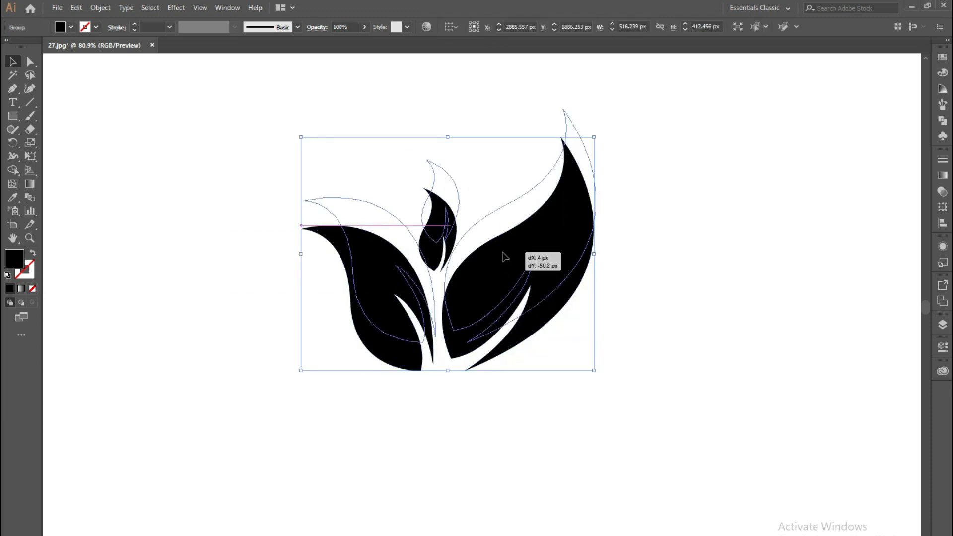
click(196, 232)
Step: Draw a 360 px black circle and centre it under the leaves
drag(14, 118, 37, 137)
drag(198, 330, 300, 227)
click(12, 62)
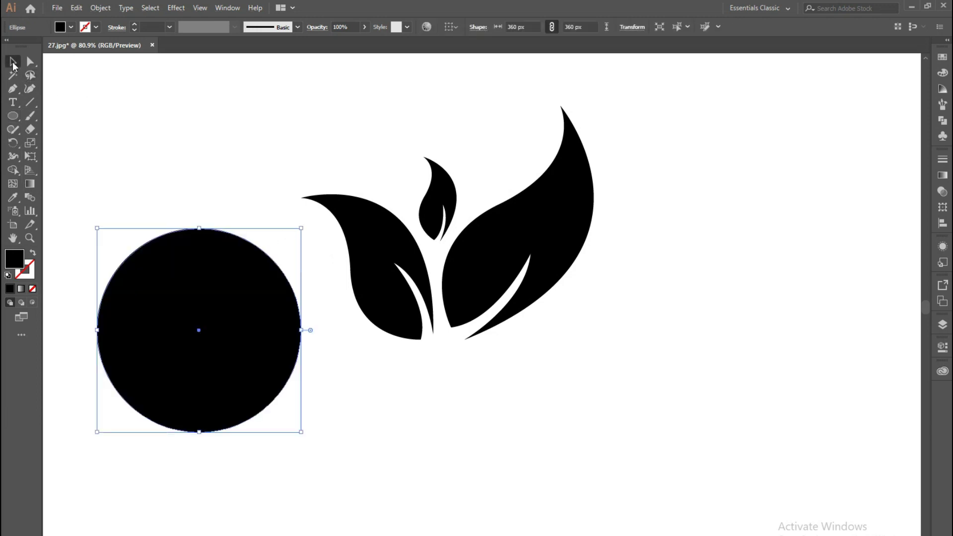
drag(199, 330, 442, 328)
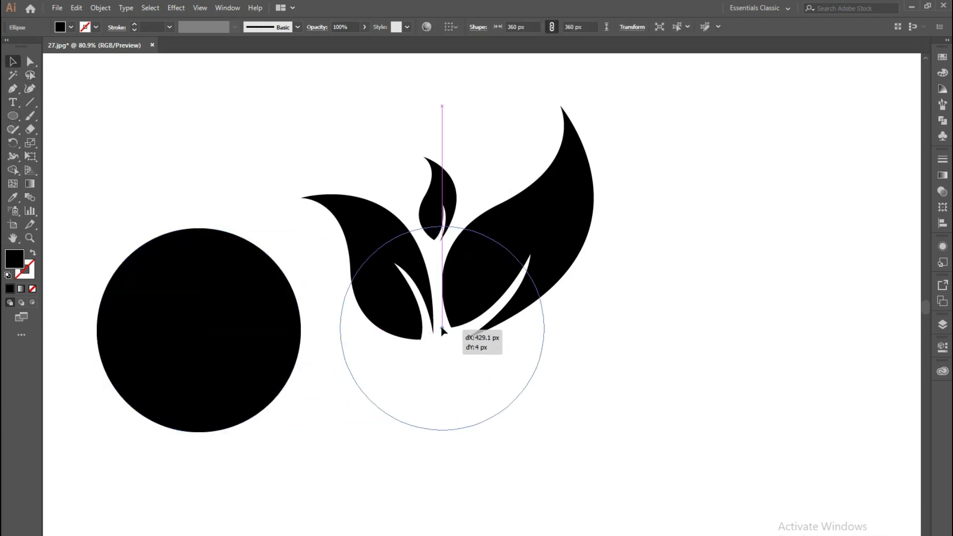
shift+click(541, 232)
click(486, 27)
click(485, 60)
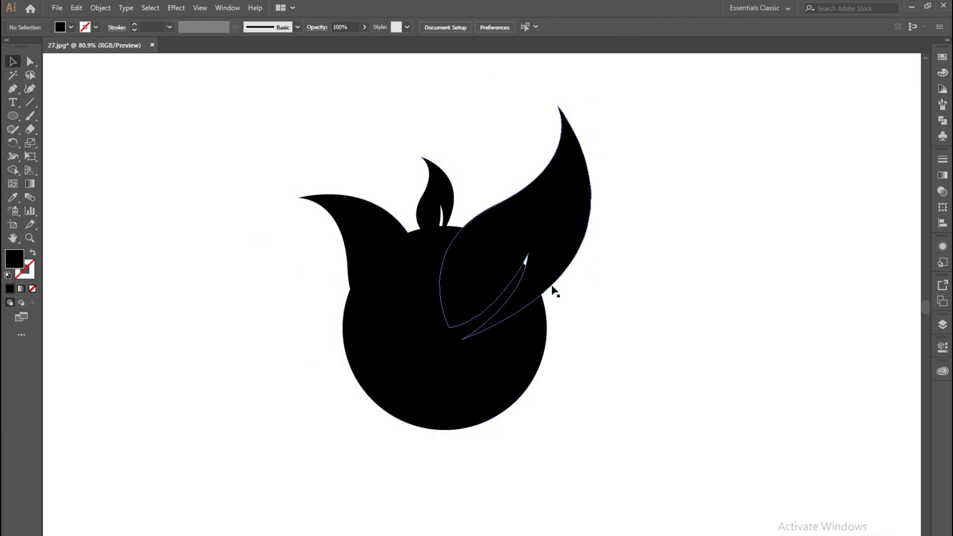
Step: Paste a copy of the circle in front, offset it slightly, and select both circles
click(503, 359)
click(76, 7)
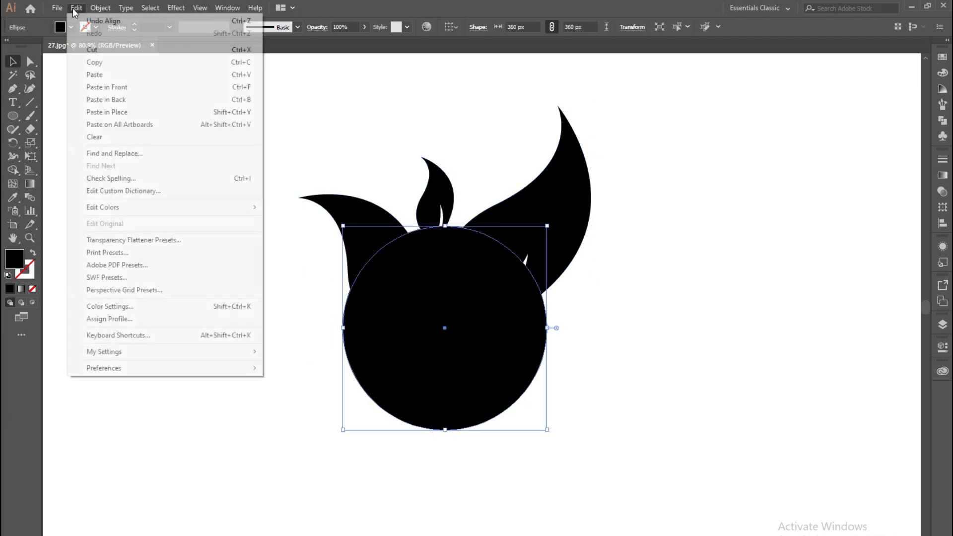
click(94, 62)
click(76, 8)
click(94, 87)
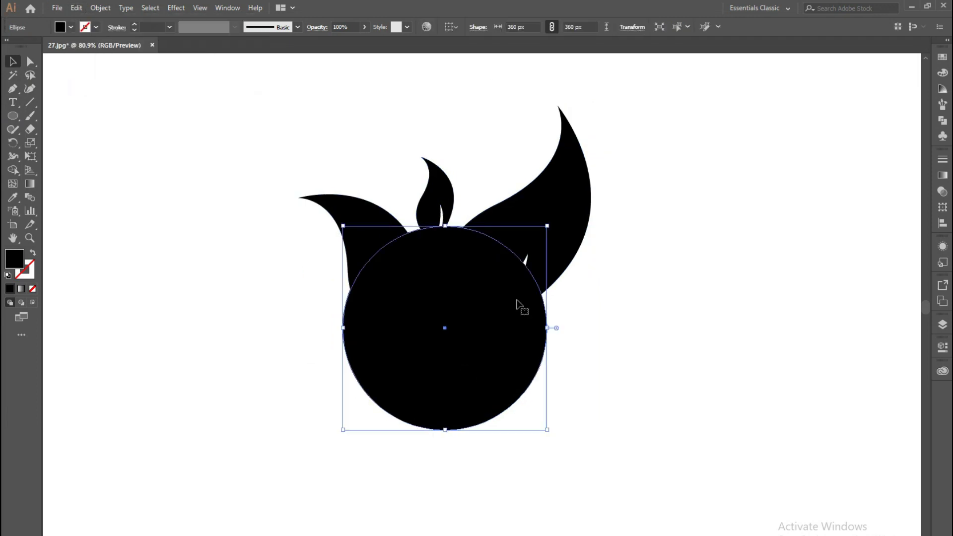
drag(456, 375, 457, 370)
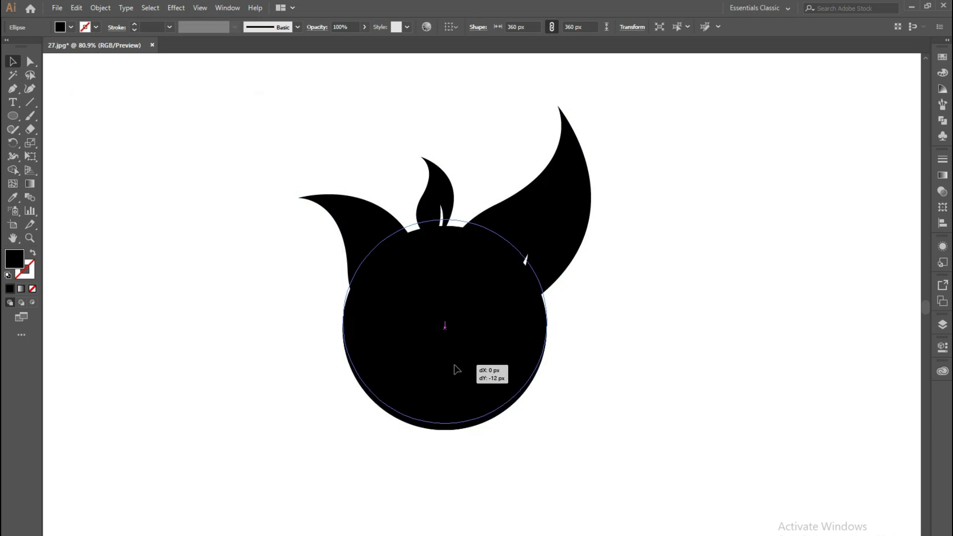
drag(457, 369, 450, 392)
drag(411, 469, 461, 397)
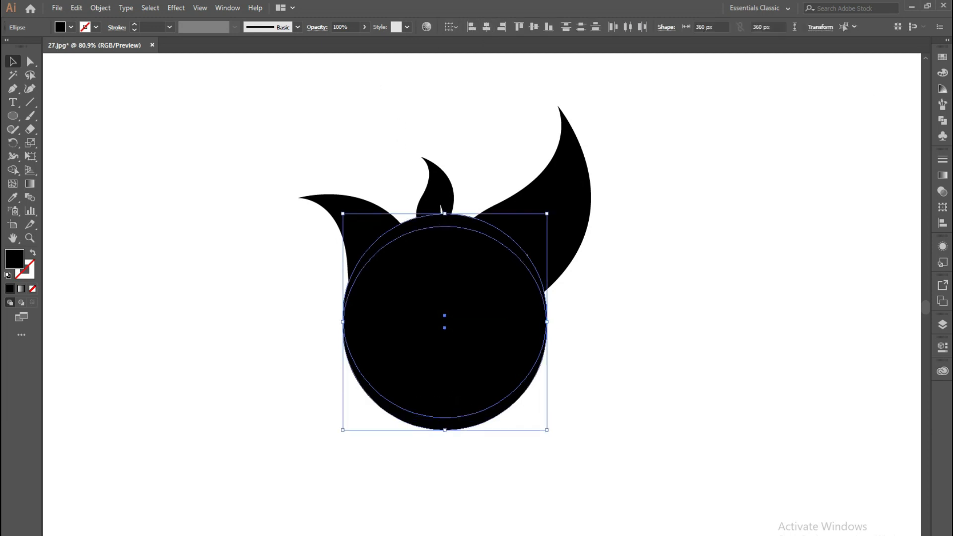
Step: Apply Pathfinder Minus Front to the circles and flatten the crescent under the leaves
click(941, 121)
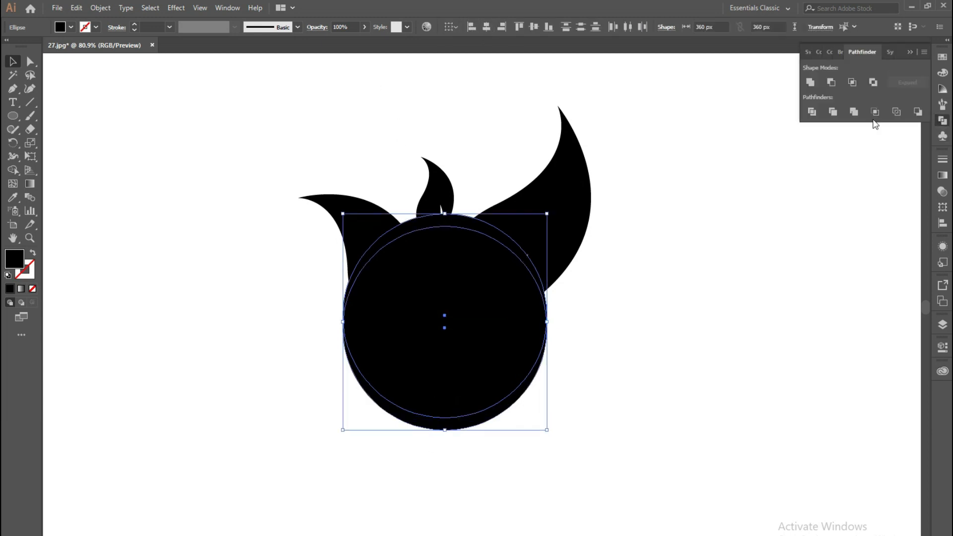
click(832, 85)
drag(473, 422, 473, 382)
drag(448, 287, 449, 329)
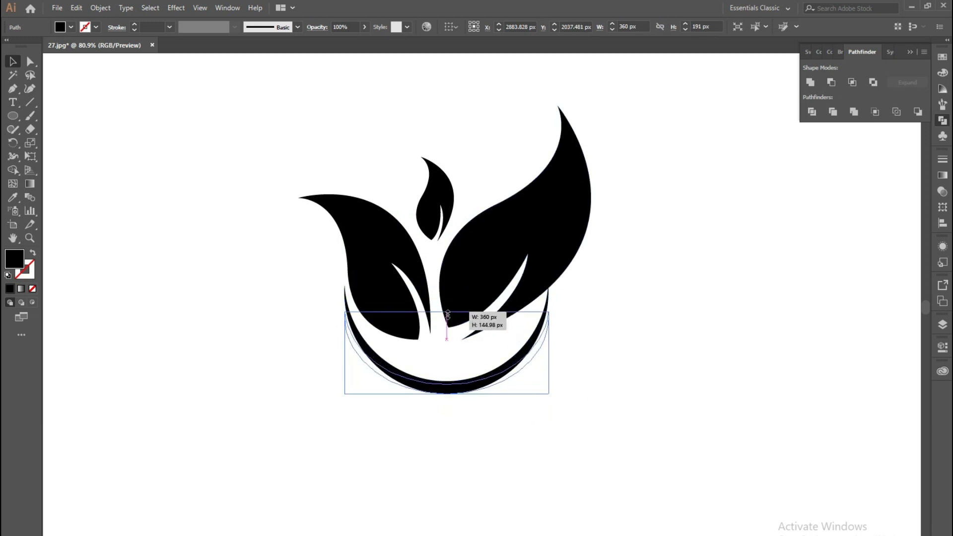
click(466, 451)
drag(453, 396, 430, 405)
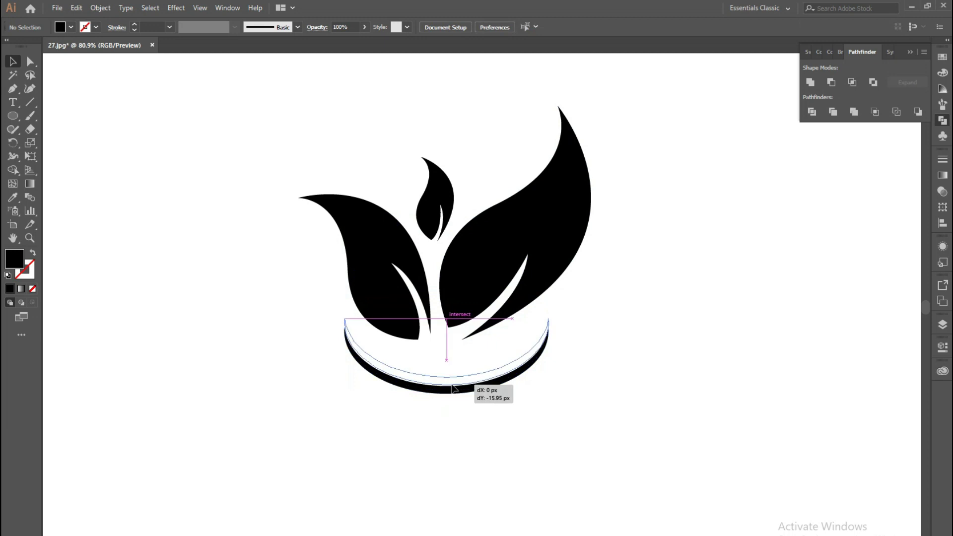
Step: Centre the crescent horizontally under the leaves and thin its lower edge
key(ctrl+a)
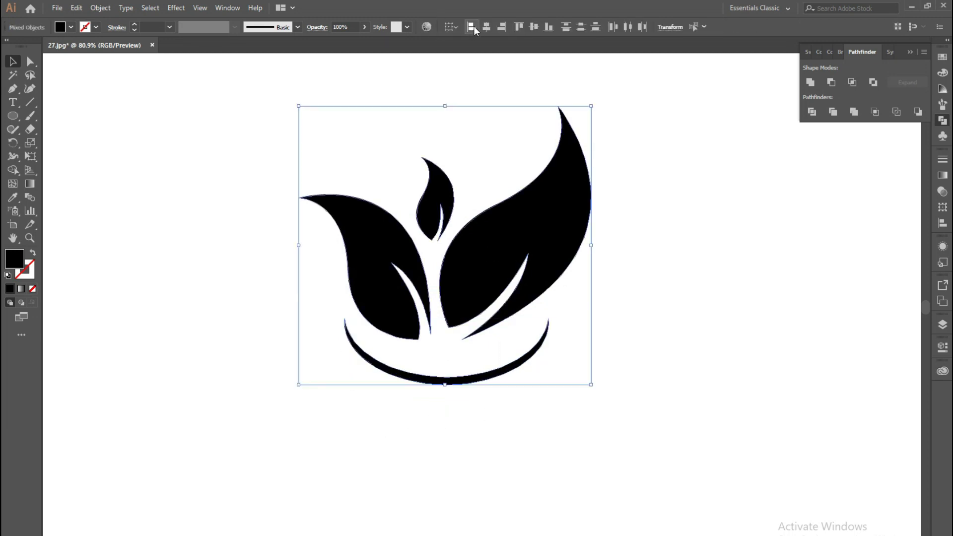
click(471, 27)
click(445, 87)
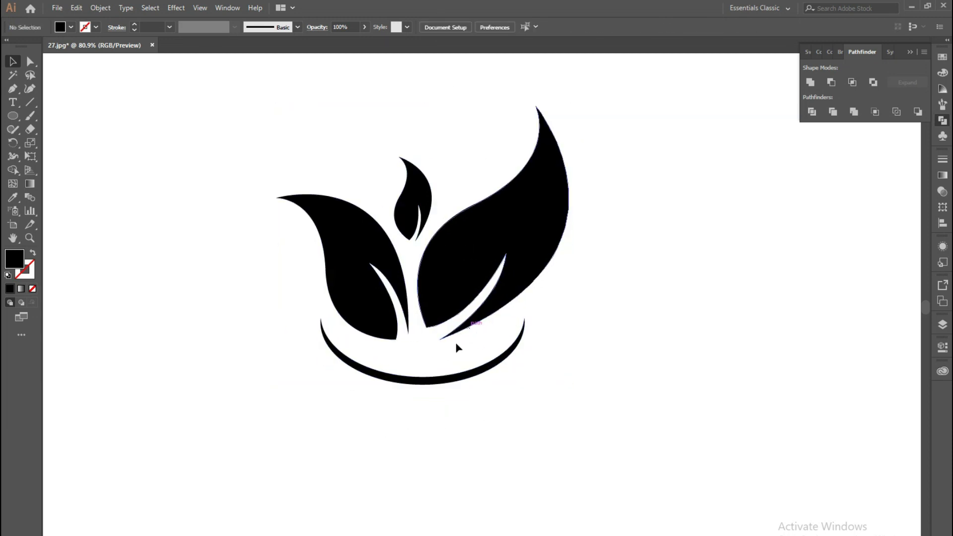
drag(432, 385, 430, 367)
click(430, 399)
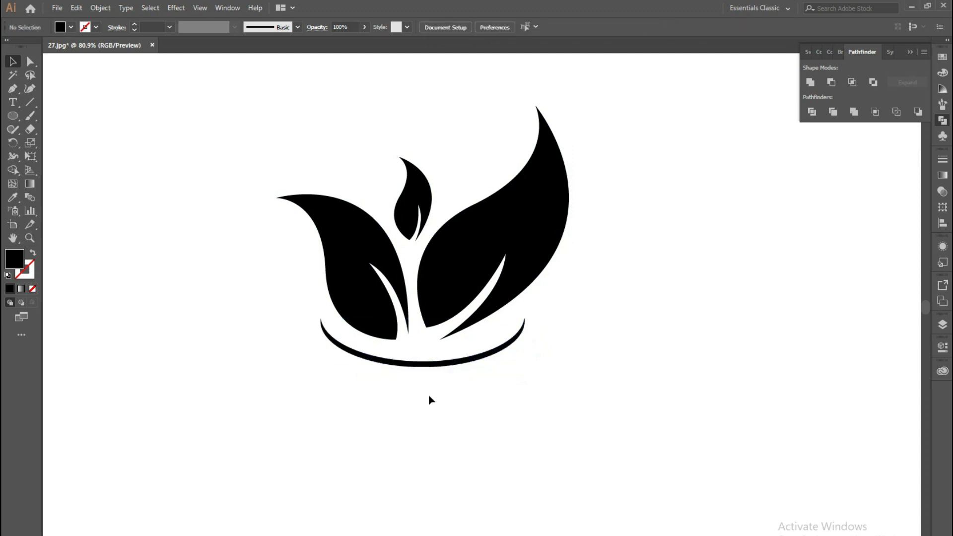
Step: Ungroup the logo into separate shapes
key(ctrl+a)
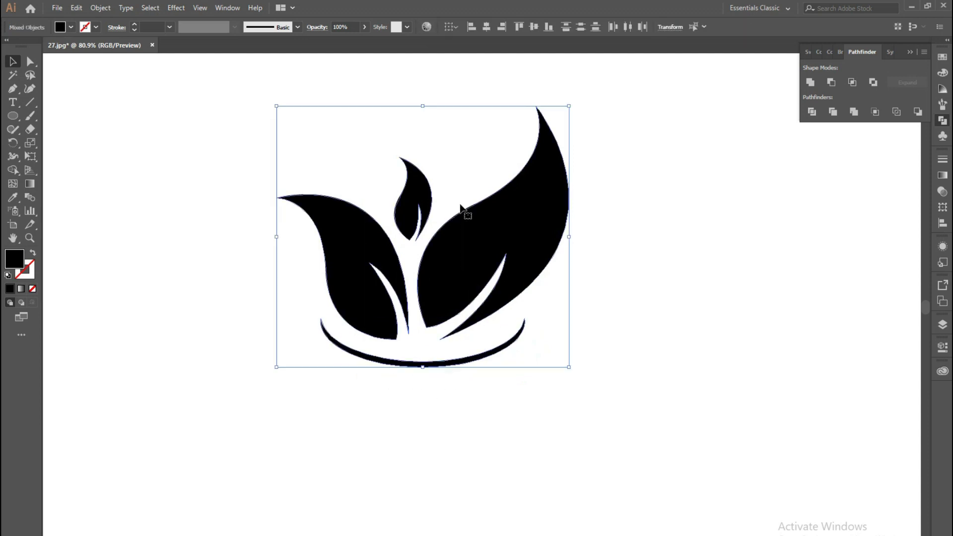
click(809, 311)
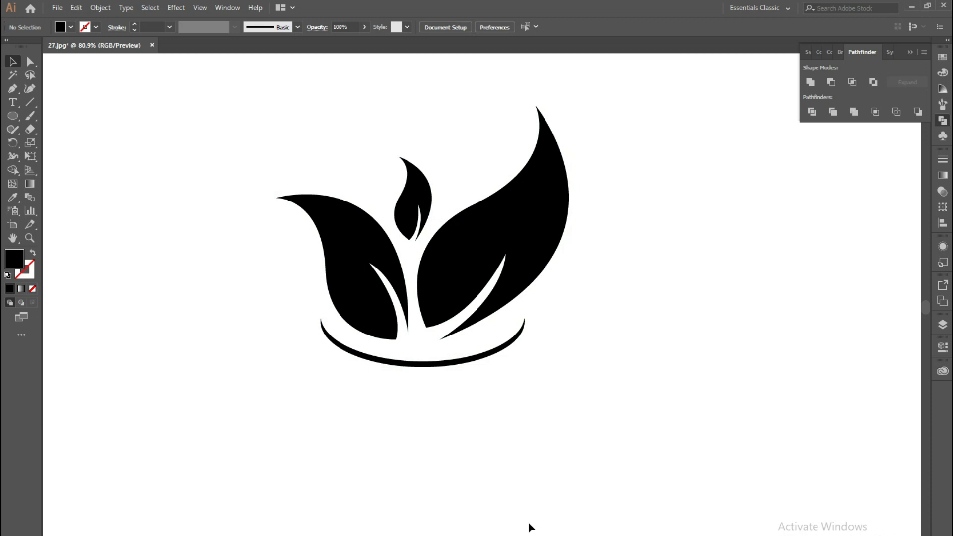
right_click(464, 249)
click(501, 344)
Step: Fill the large right leaf with a green from the Color Picker
click(432, 419)
right_click(478, 241)
click(502, 323)
click(501, 233)
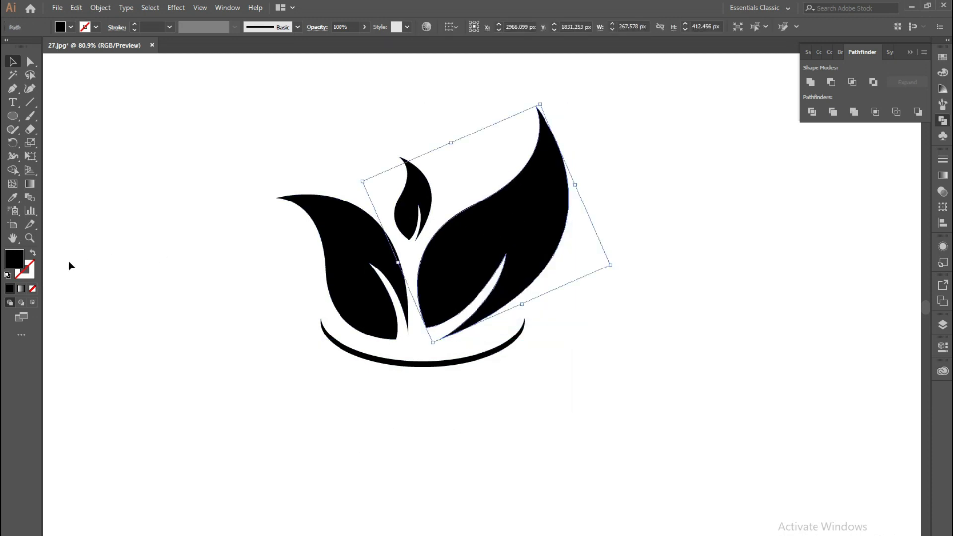
double_click(18, 263)
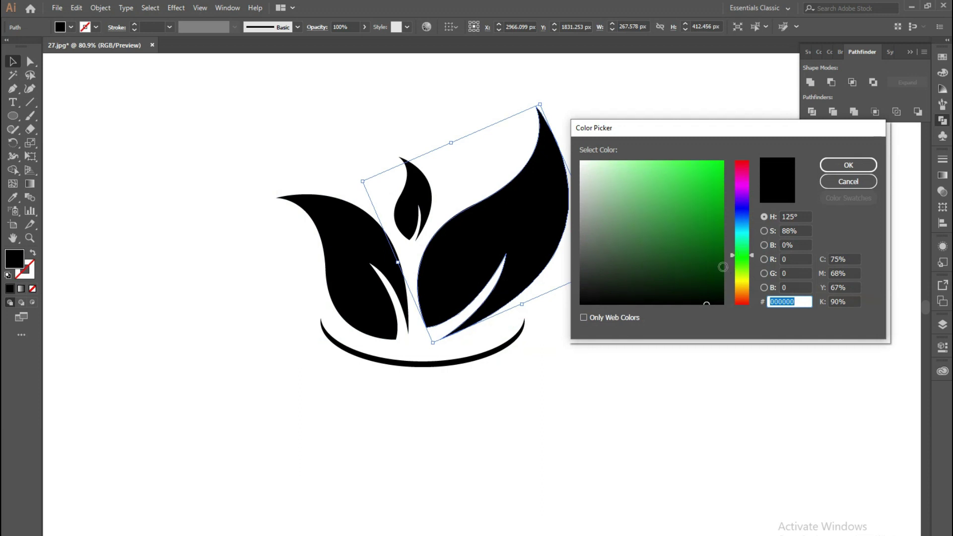
drag(723, 267, 718, 258)
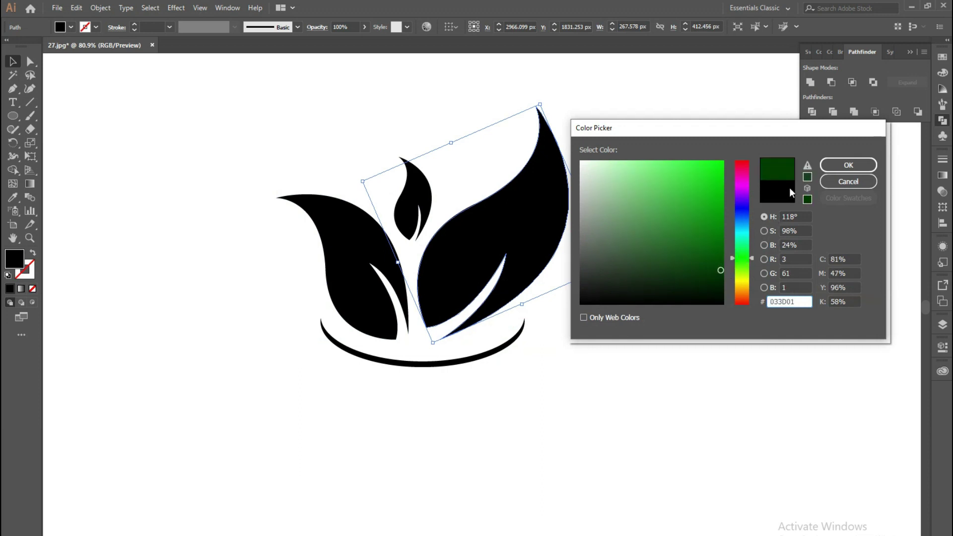
click(847, 166)
double_click(14, 258)
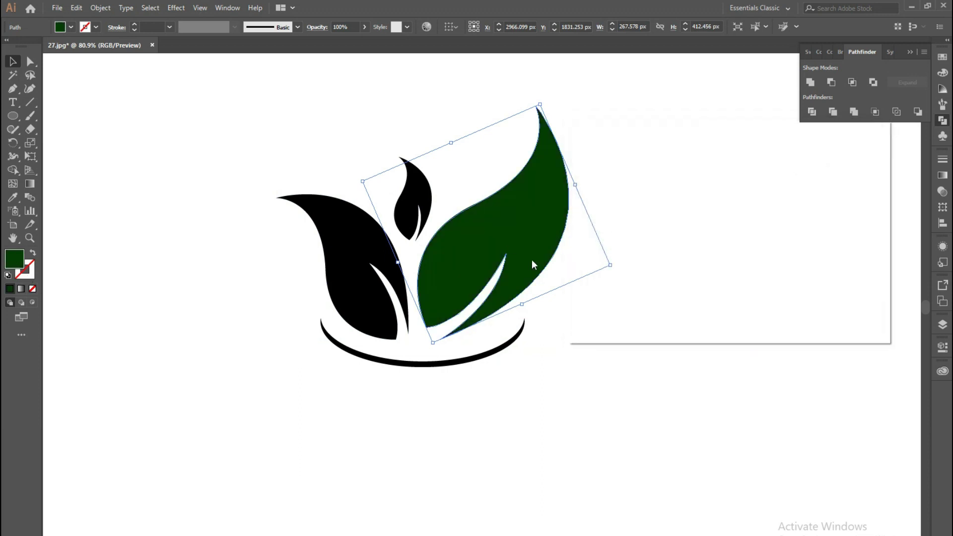
click(846, 166)
click(281, 247)
Step: Fill the left leaf with bright green 0FBC06
drag(279, 243, 390, 194)
double_click(14, 259)
text(0FBC06)
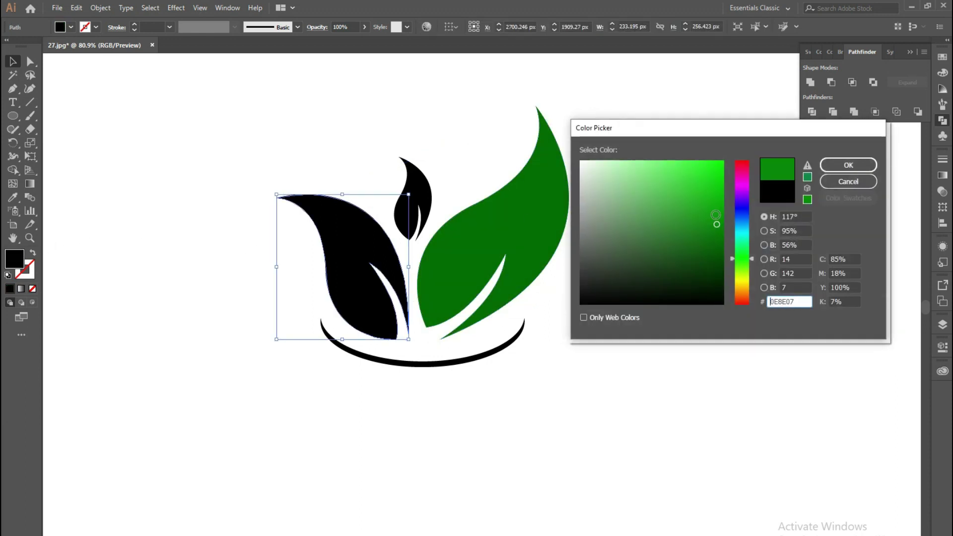
click(827, 171)
Step: Fill the small top leaf with light green 68C10A
click(436, 196)
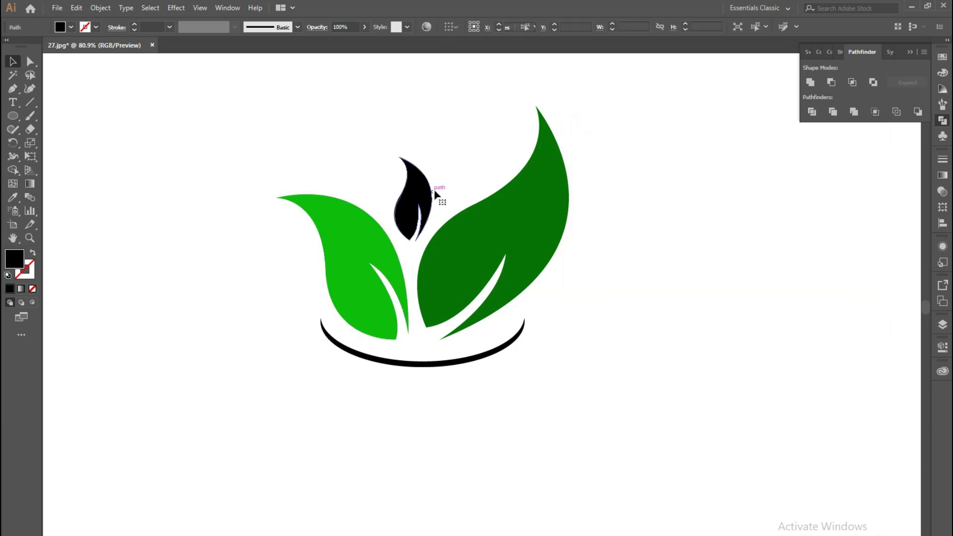
double_click(14, 258)
drag(744, 260, 741, 269)
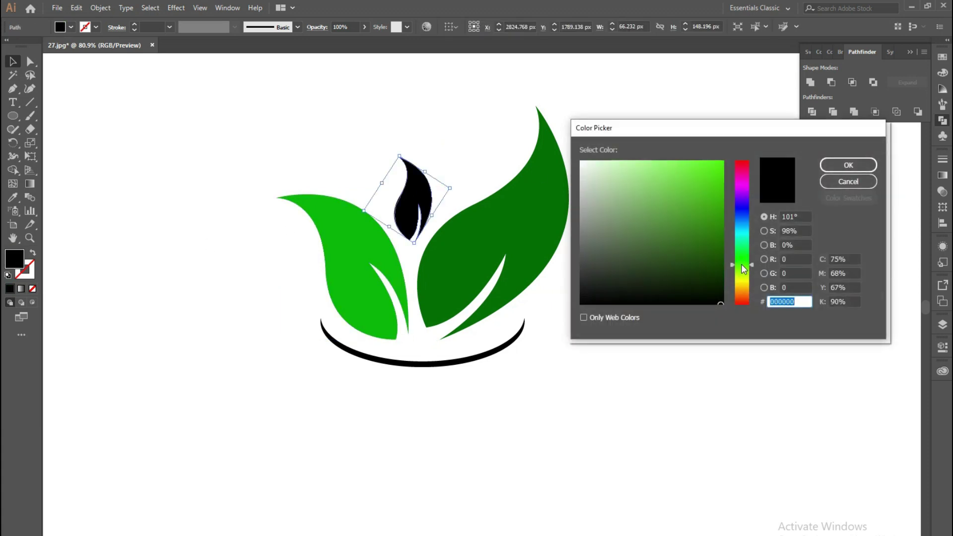
click(718, 194)
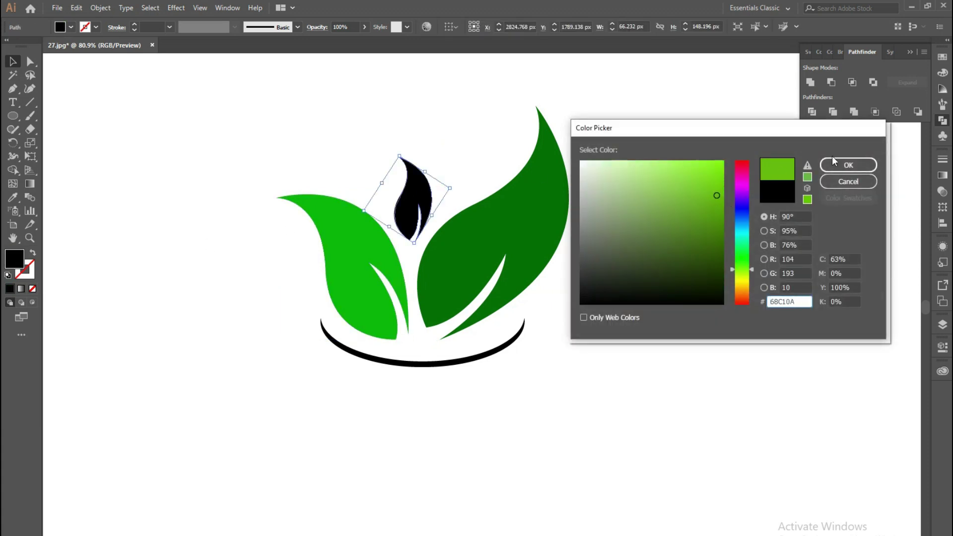
click(832, 161)
click(257, 145)
Step: Fill the crescent base with dark green 054902
click(431, 366)
double_click(20, 259)
click(720, 262)
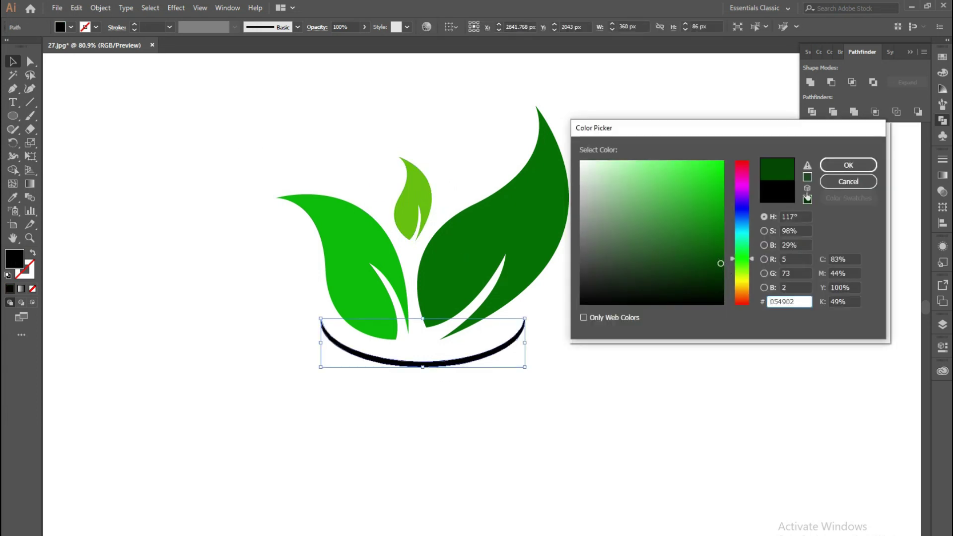
key(Return)
click(336, 417)
click(501, 231)
key(ctrl+shift+a)
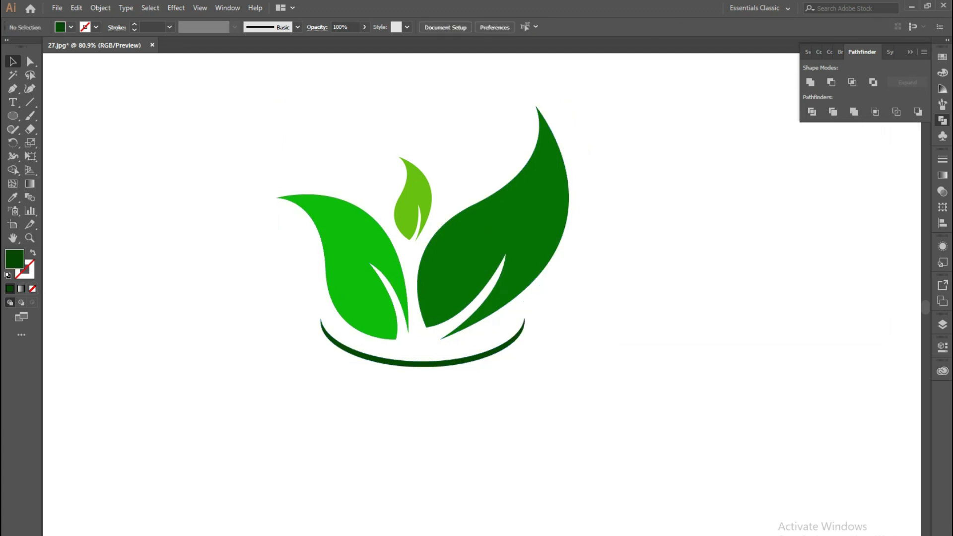
click(407, 287)
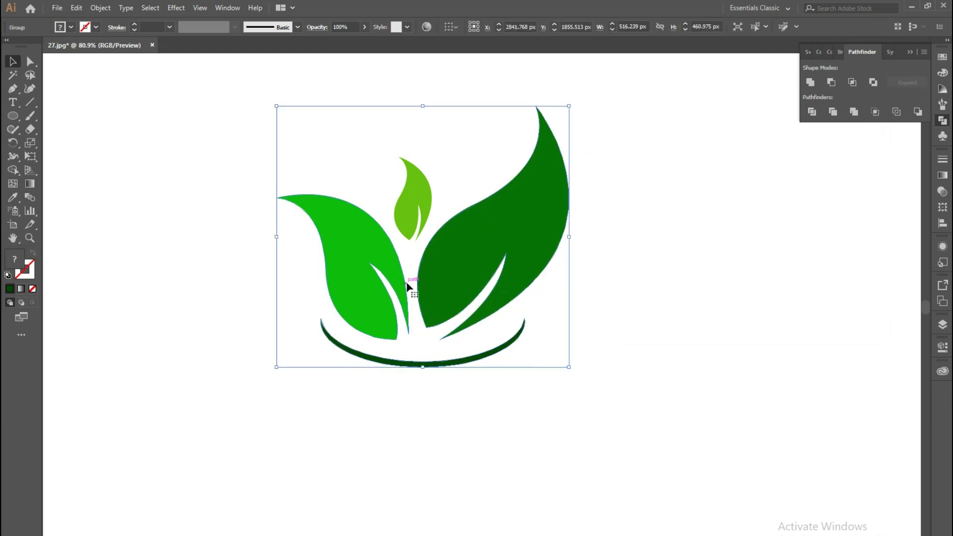
Step: Give the logo and the small light-green leaf a dark green 043A01 outline
right_click(408, 287)
right_click(387, 270)
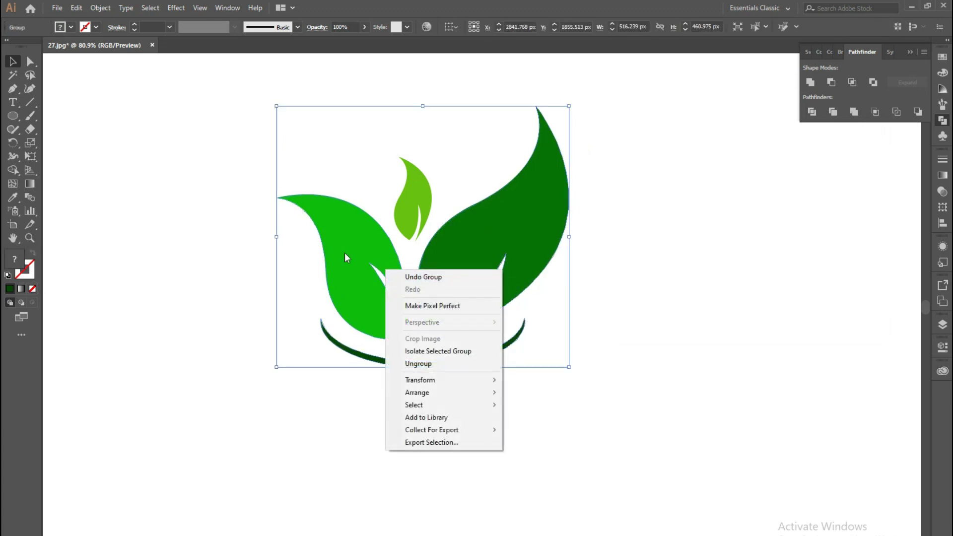
click(32, 278)
double_click(31, 278)
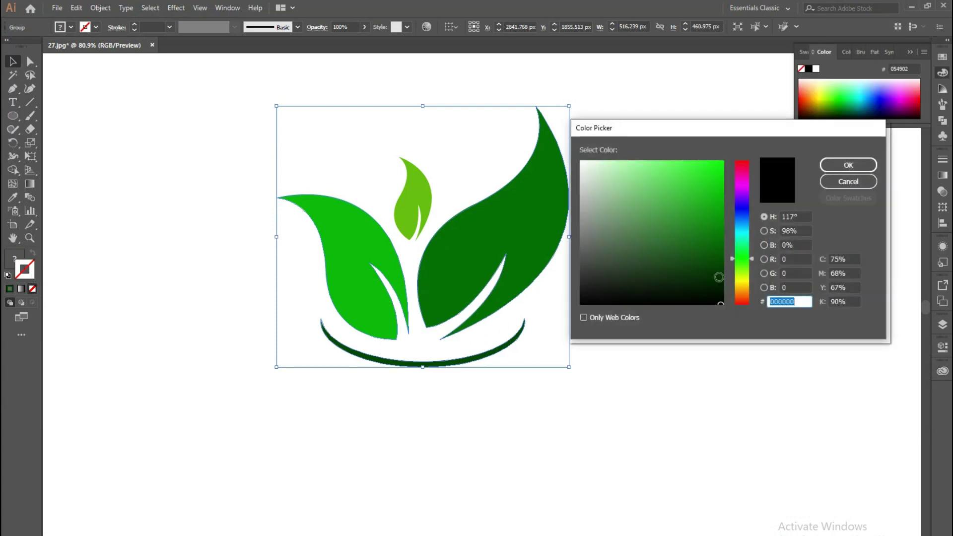
click(722, 271)
click(830, 170)
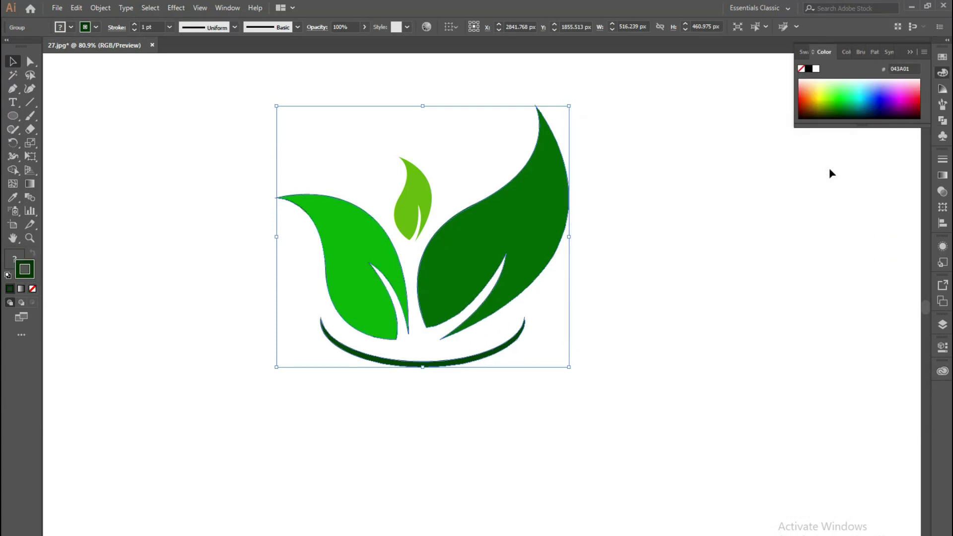
click(227, 91)
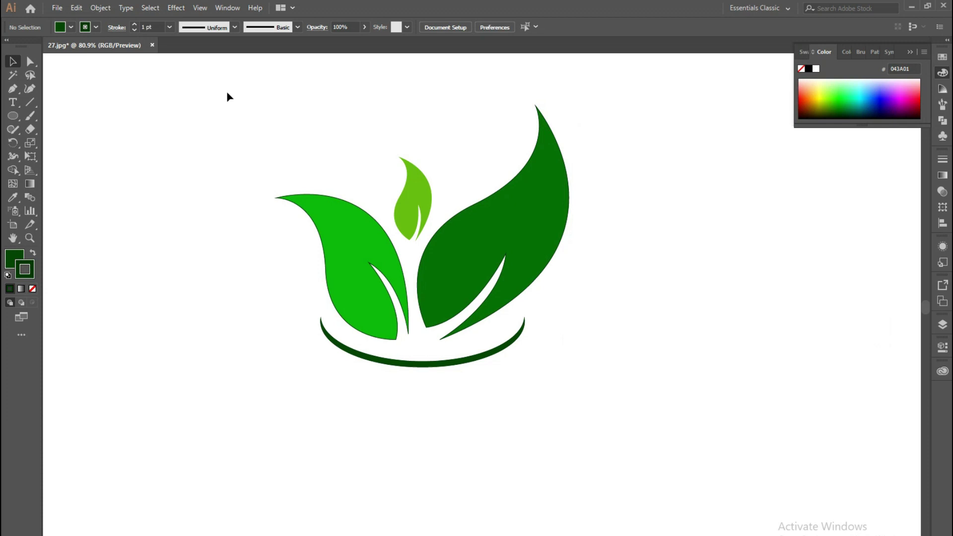
click(406, 179)
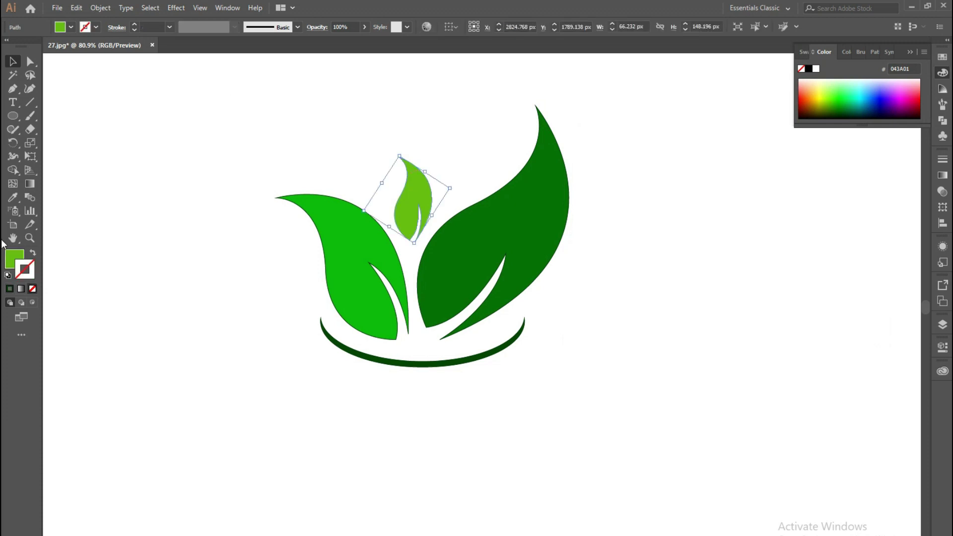
click(10, 288)
click(94, 245)
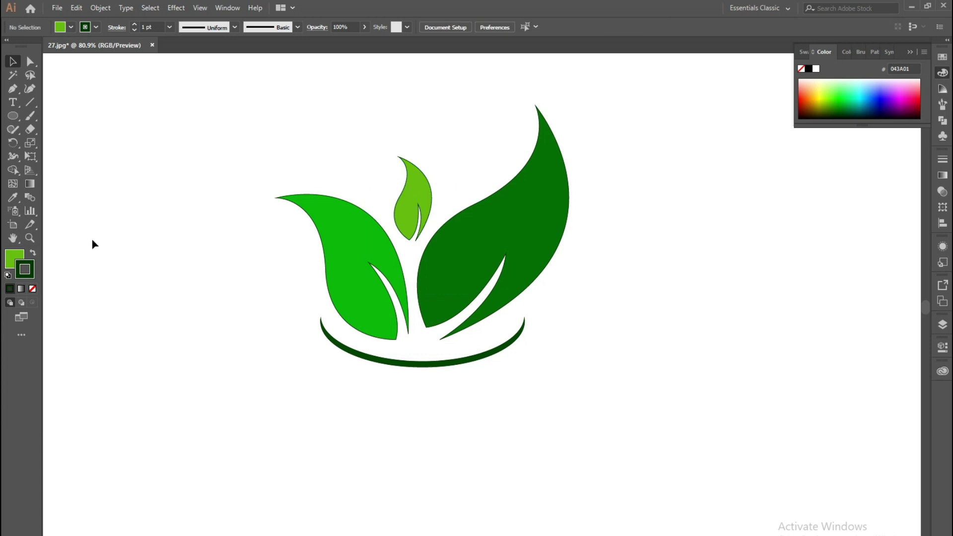
Step: Ungroup the logo and give the left leaf a 0E7A05 outline
right_click(283, 196)
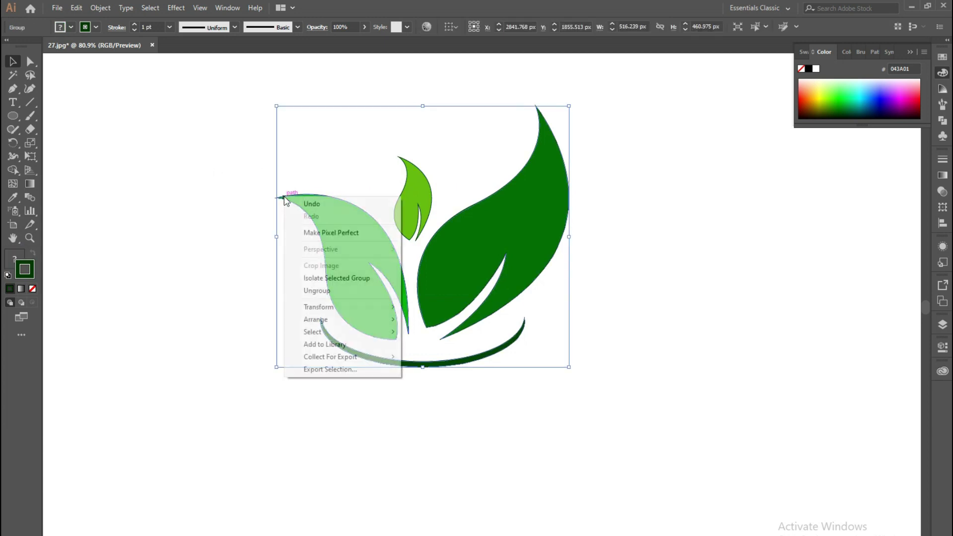
click(322, 289)
click(320, 244)
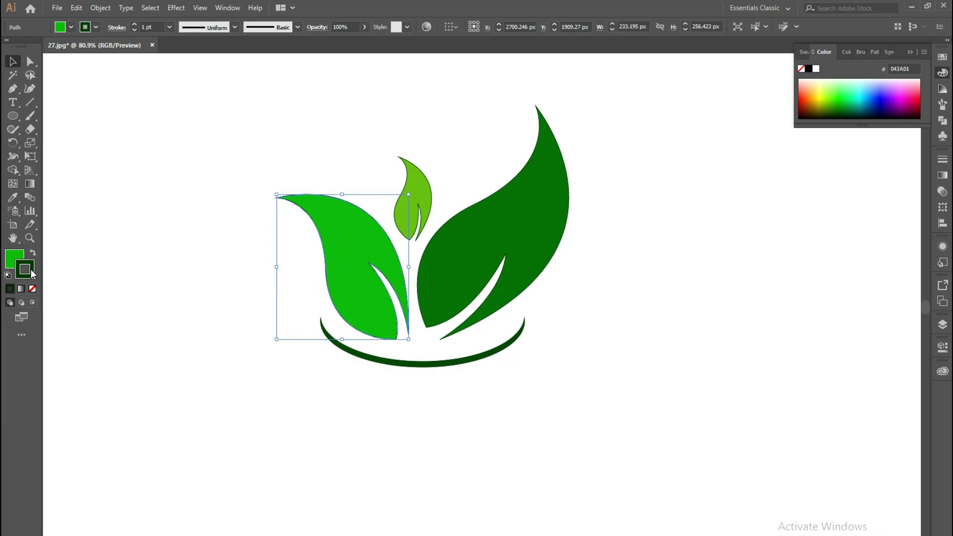
double_click(31, 273)
text(0E7A05)
key(Return)
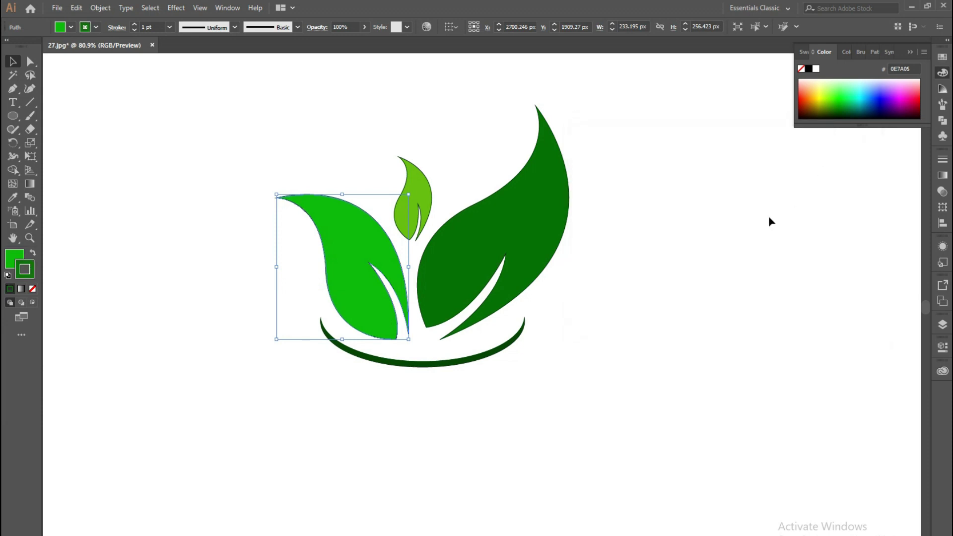
click(746, 233)
Step: Give the small top leaf a 108E06 outline
click(423, 176)
double_click(33, 268)
text(108E06)
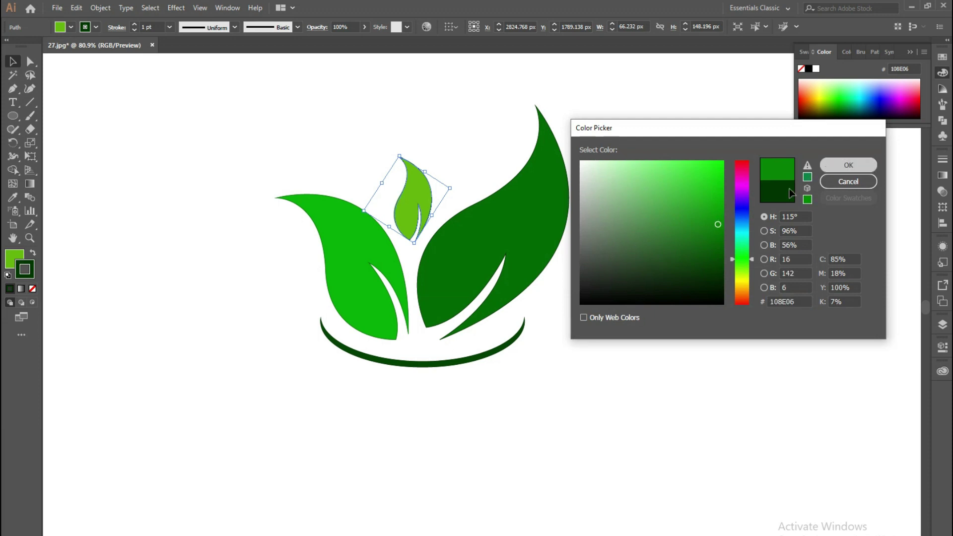
key(Return)
click(236, 163)
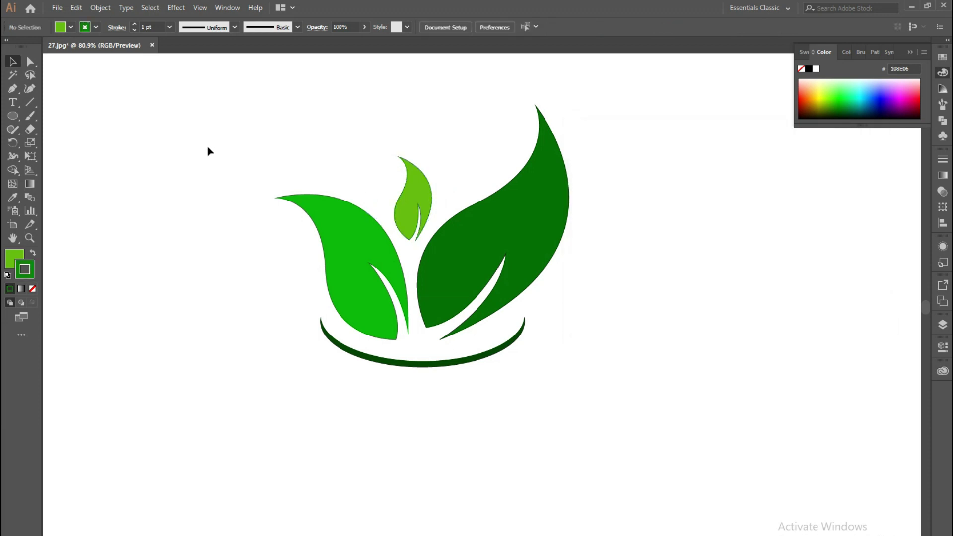
Step: Group all three leaves and the crescent base into a single object
drag(206, 143, 624, 398)
right_click(503, 270)
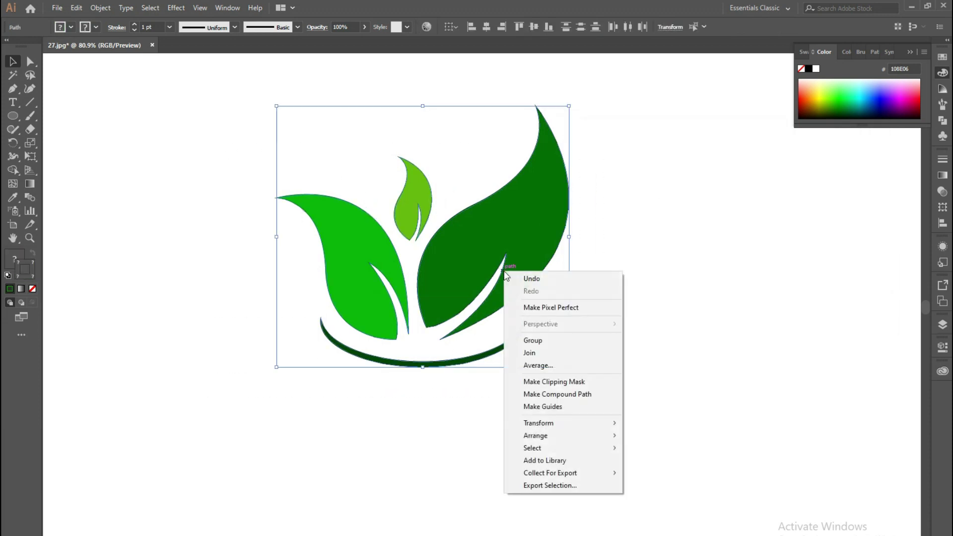
click(544, 341)
click(533, 421)
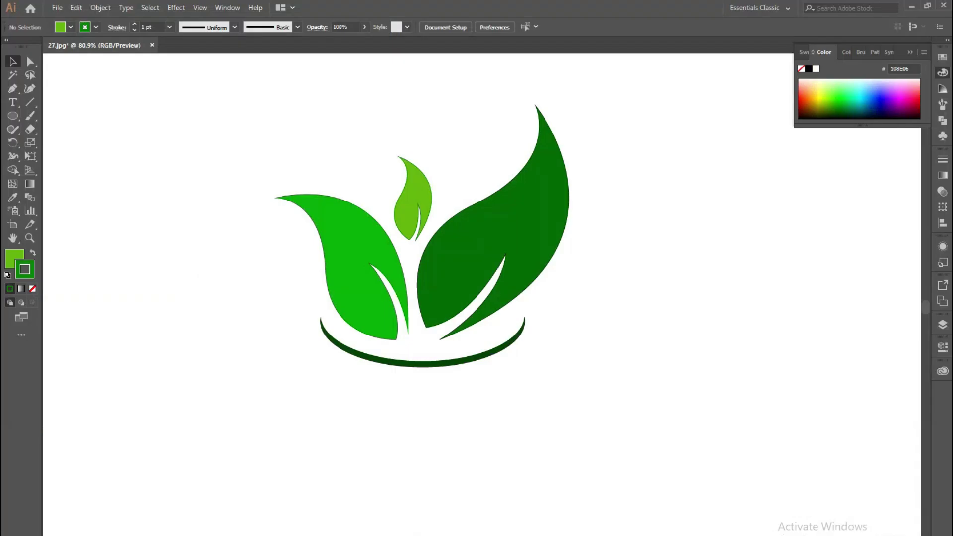
drag(206, 128, 563, 399)
right_click(483, 242)
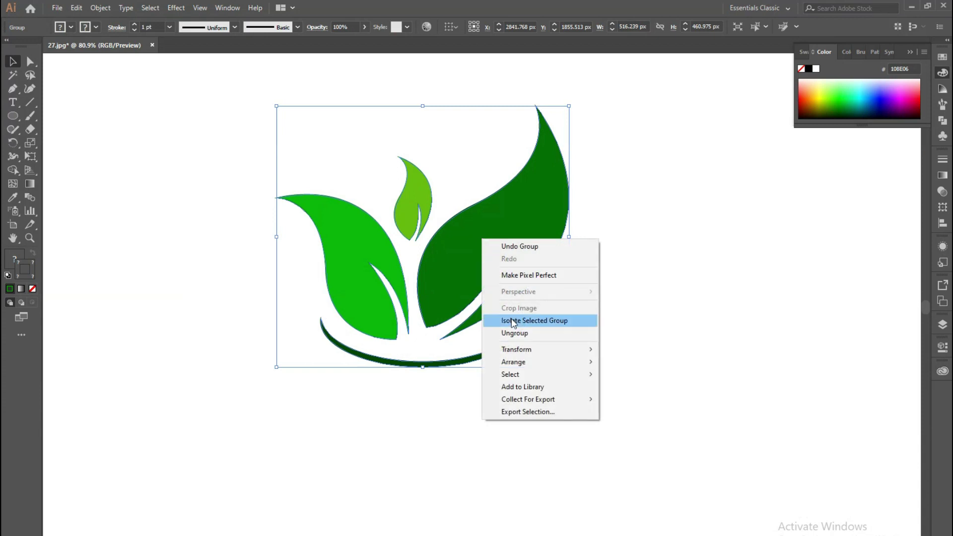
click(217, 302)
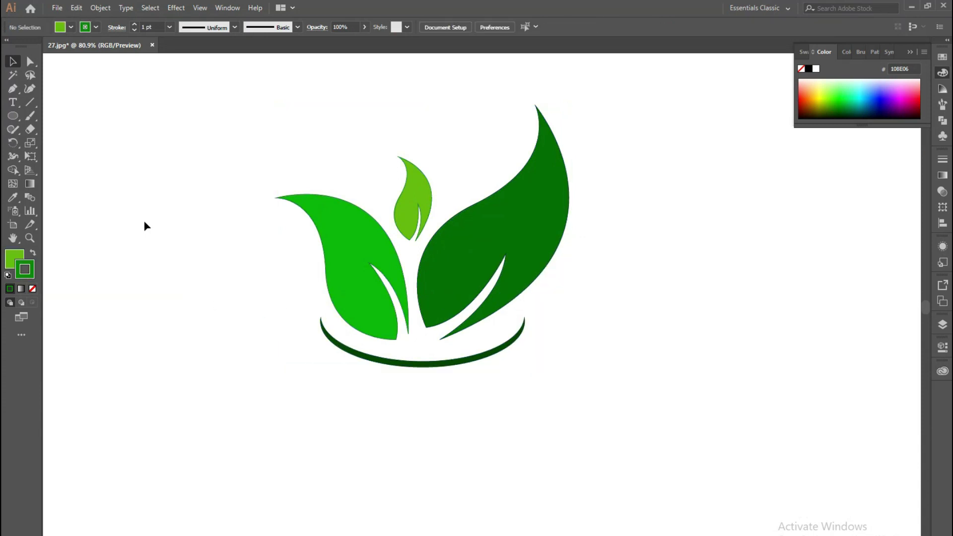
Step: Add 'nature logo' text at 110 pt below the crescent, changed to Title Case
click(12, 103)
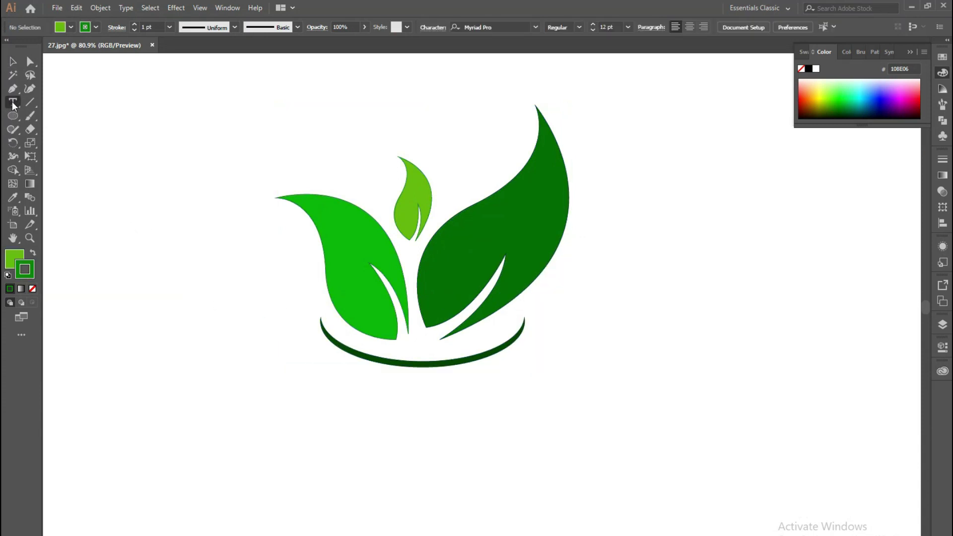
click(209, 385)
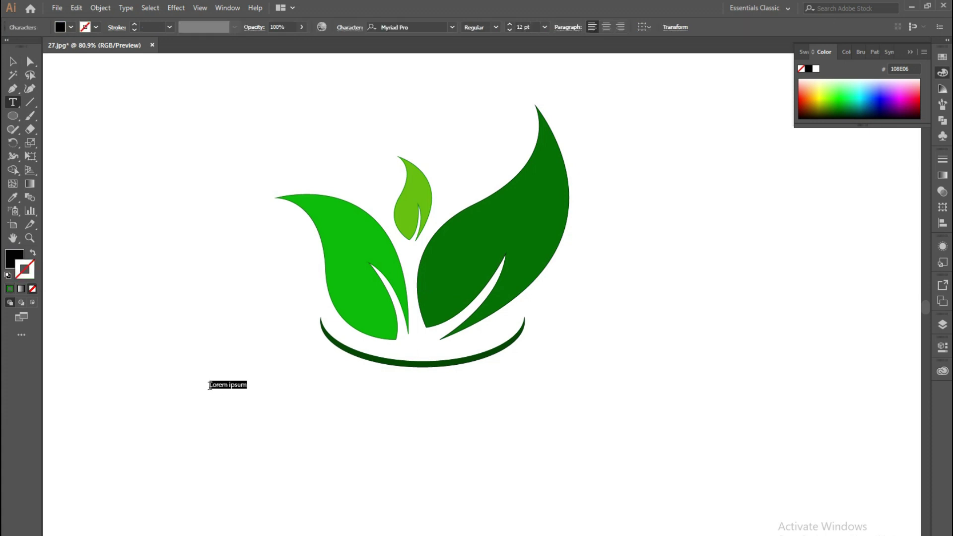
click(510, 23)
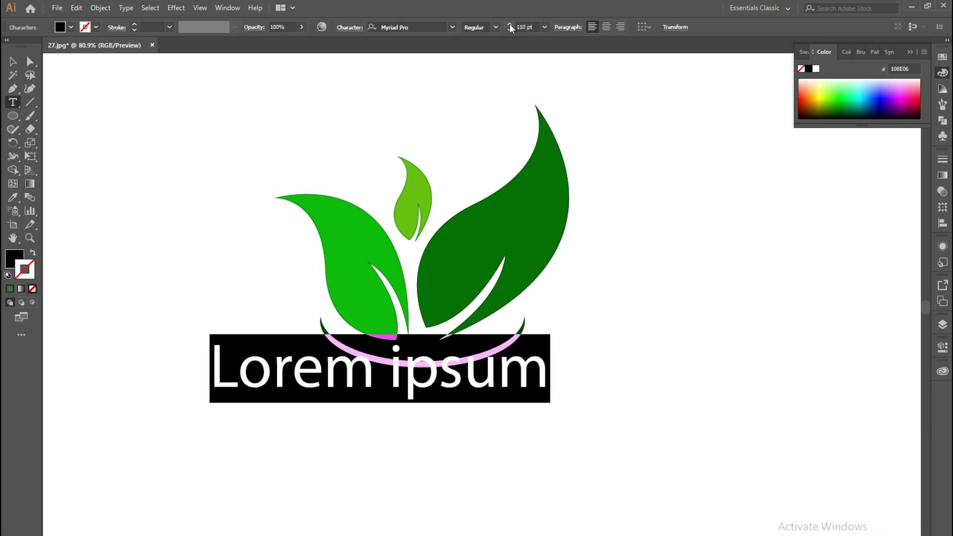
text(nature l)
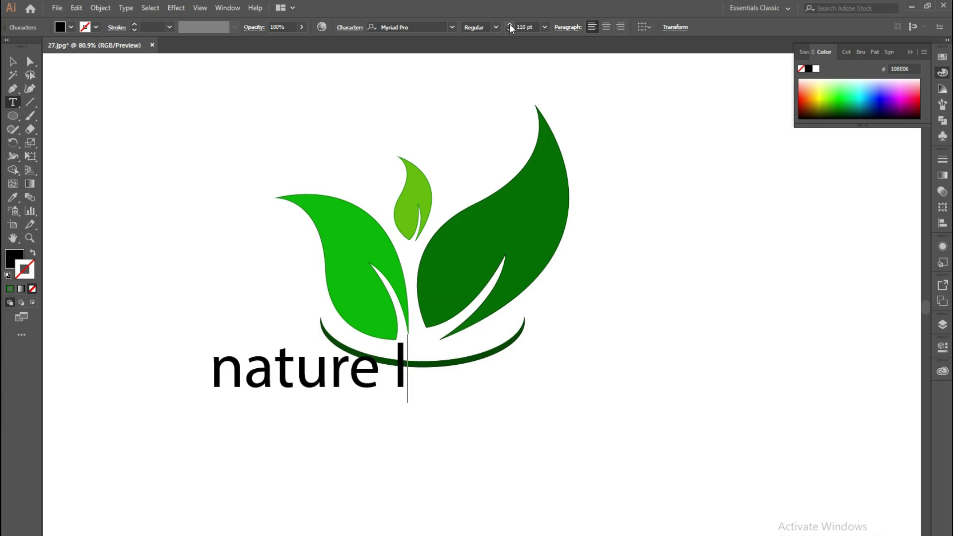
text(ogo)
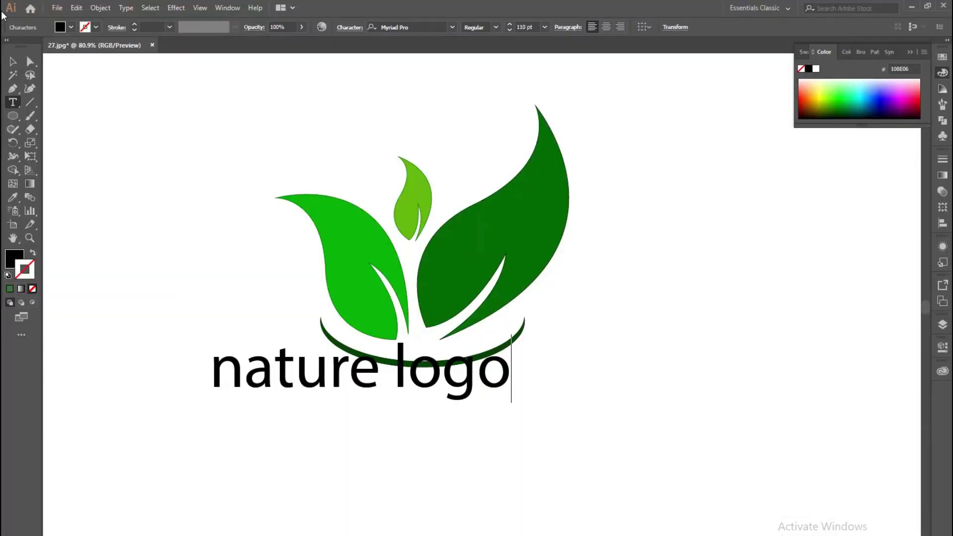
click(13, 61)
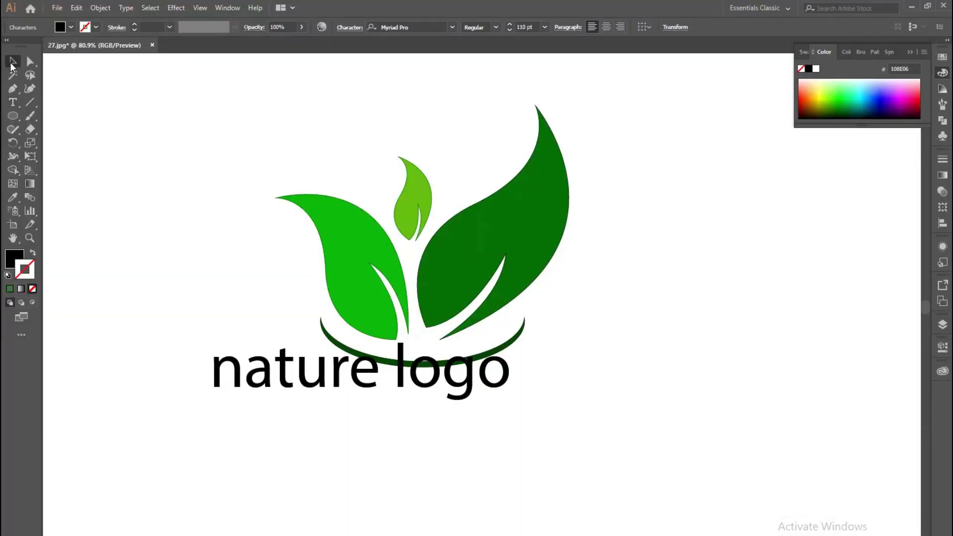
click(126, 7)
mouse_move(153, 183)
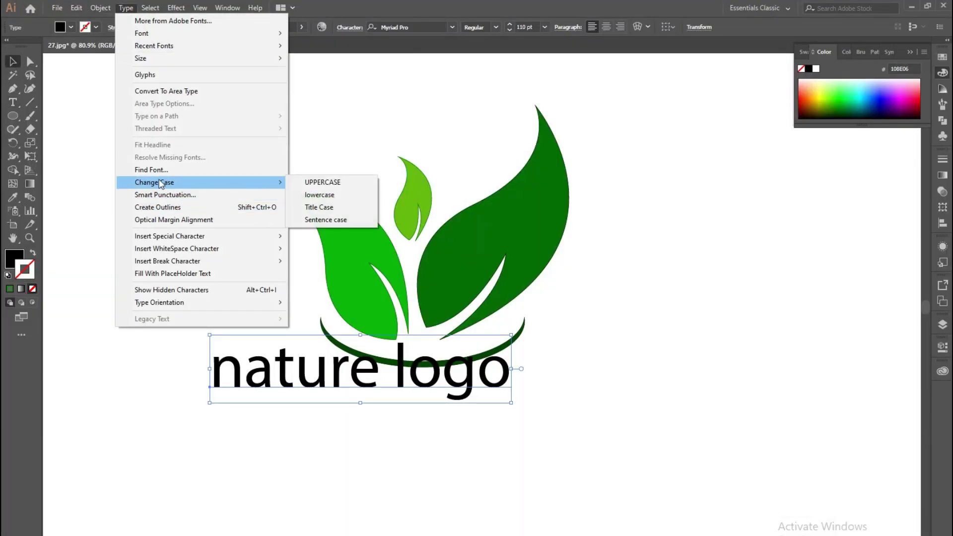
click(323, 207)
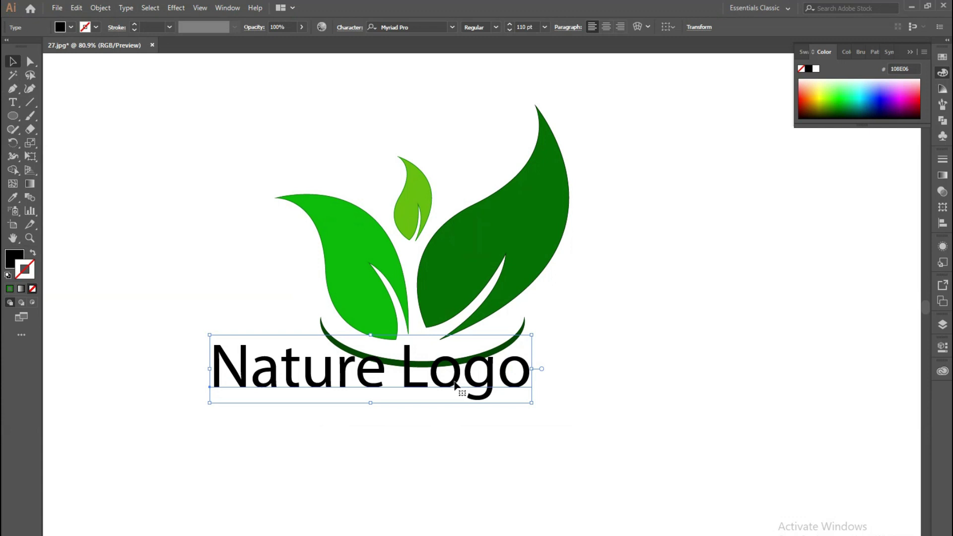
drag(362, 370, 362, 425)
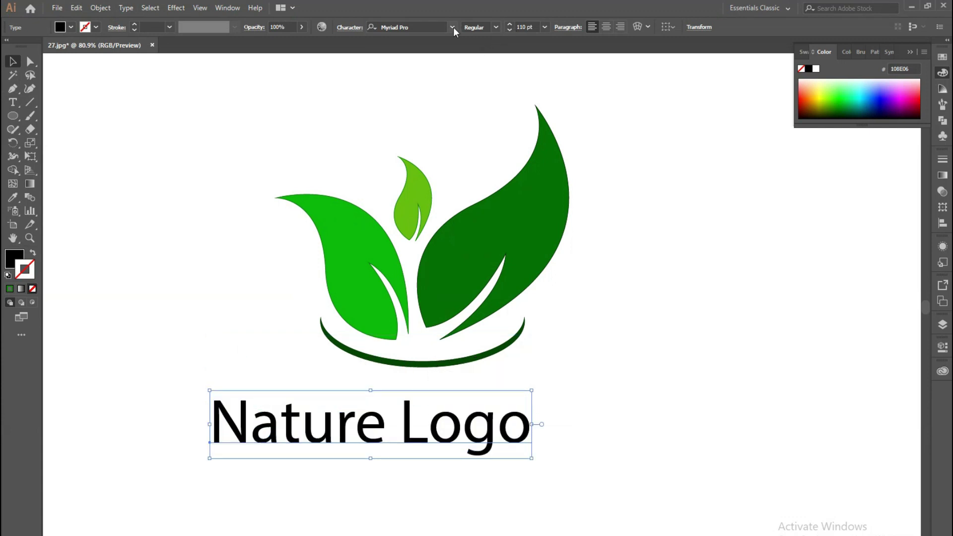
Step: Set the text to Bahnschrift Bold and convert it to outlines
click(452, 27)
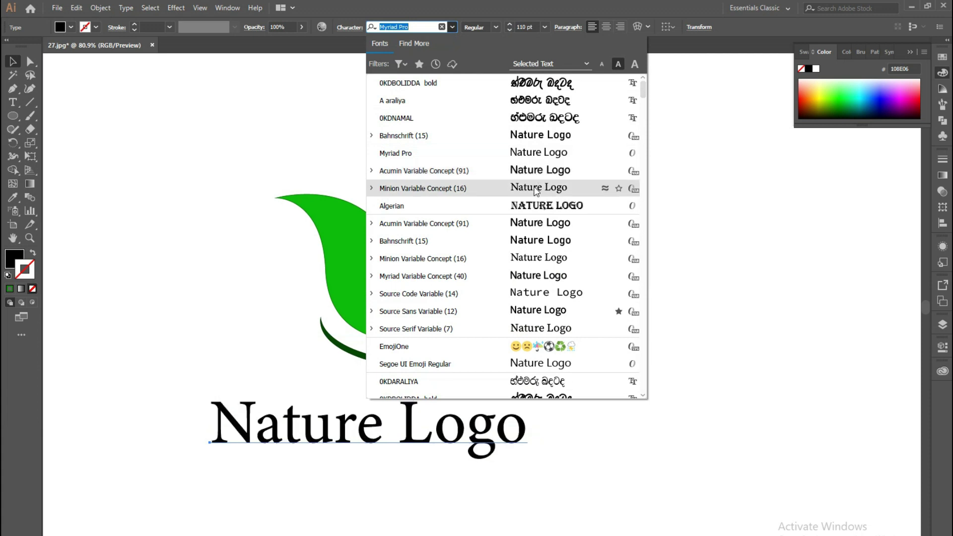
click(536, 136)
click(543, 28)
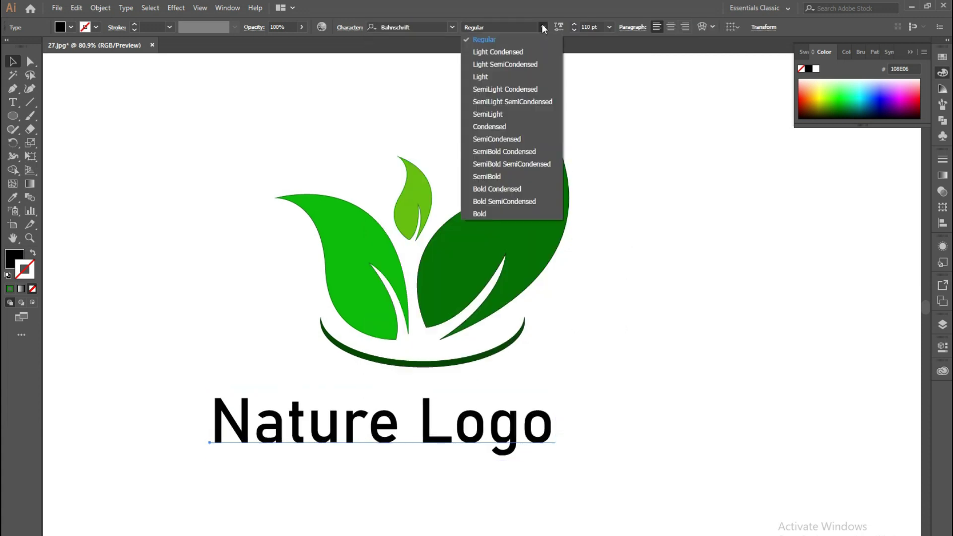
click(482, 212)
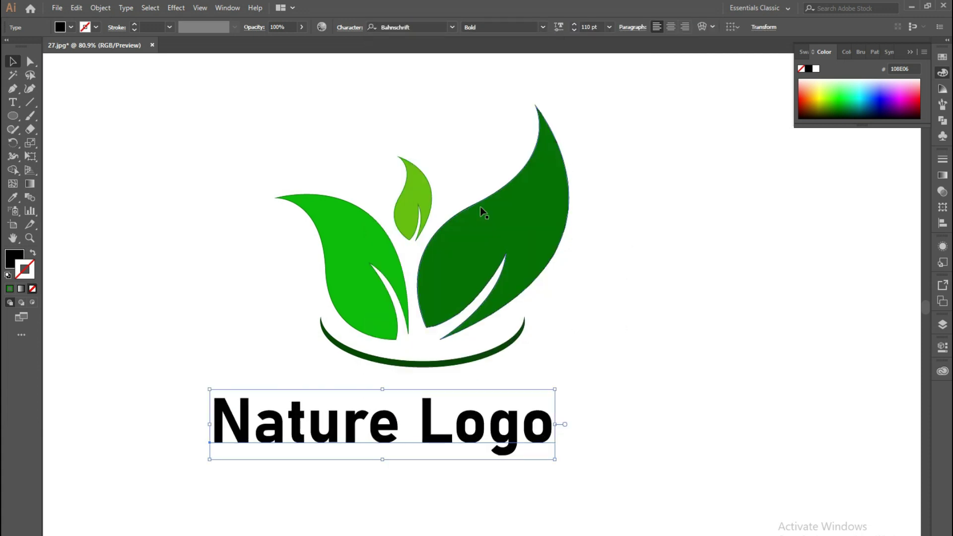
click(124, 8)
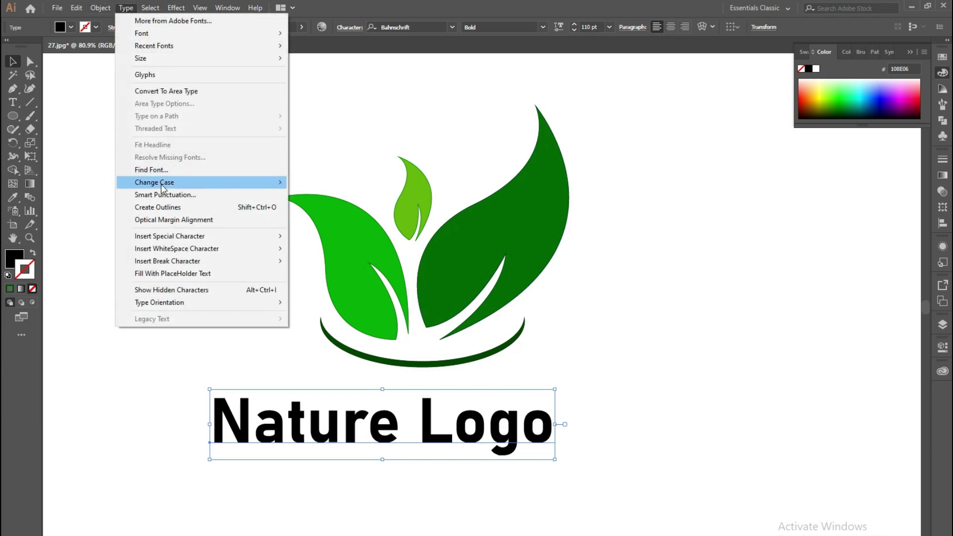
click(222, 209)
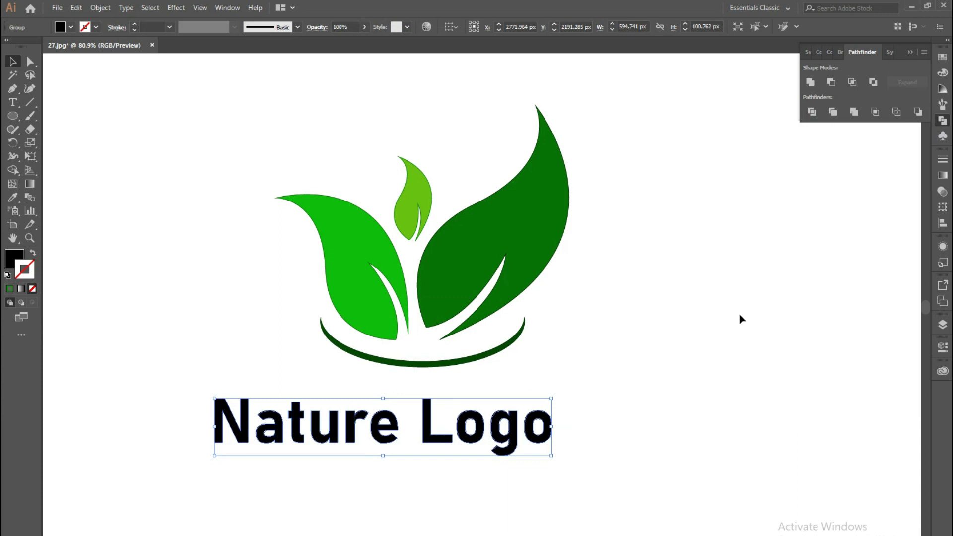
Step: Resize the text slightly and fill it dark green 032301
drag(551, 455, 531, 452)
drag(511, 420, 529, 400)
double_click(15, 254)
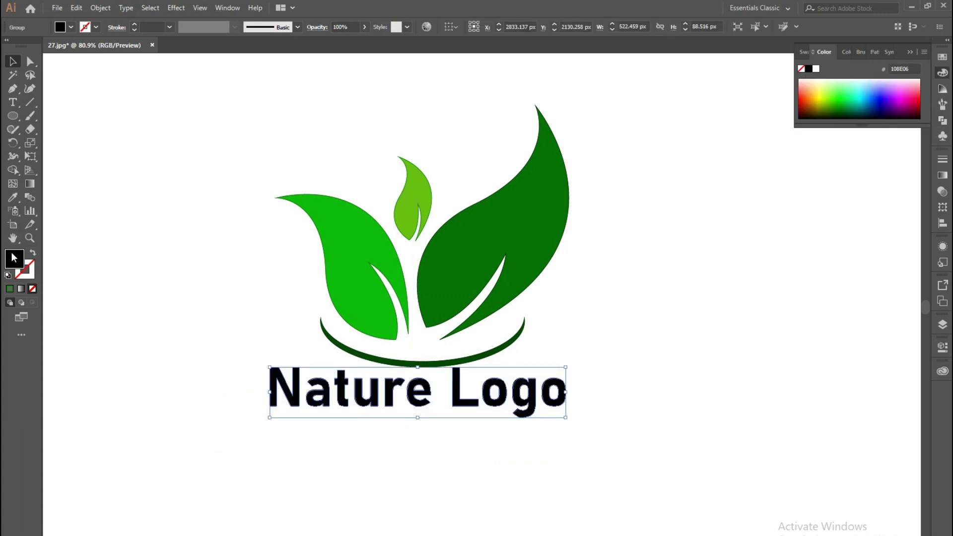
text(032301)
click(832, 164)
click(705, 323)
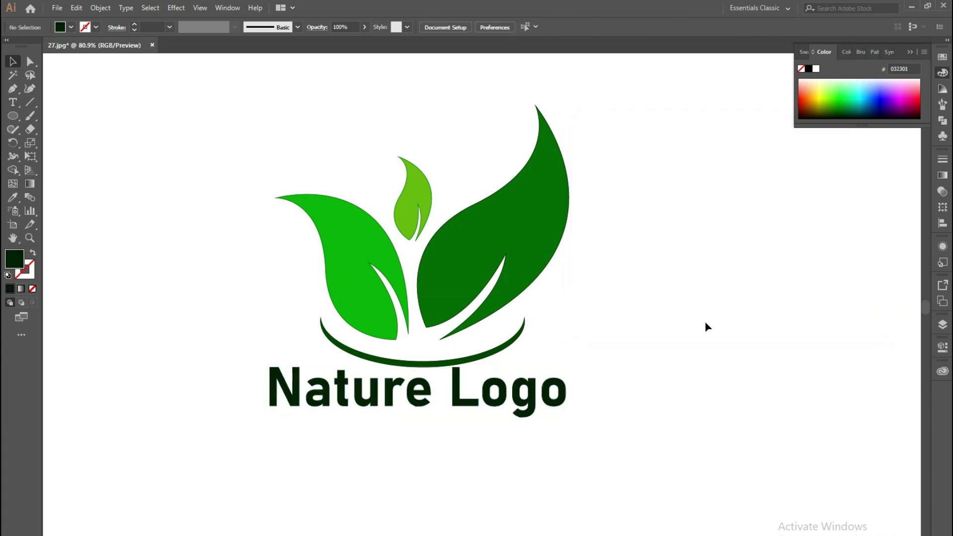
Step: Centre the text horizontally under the leaves
drag(511, 395, 462, 412)
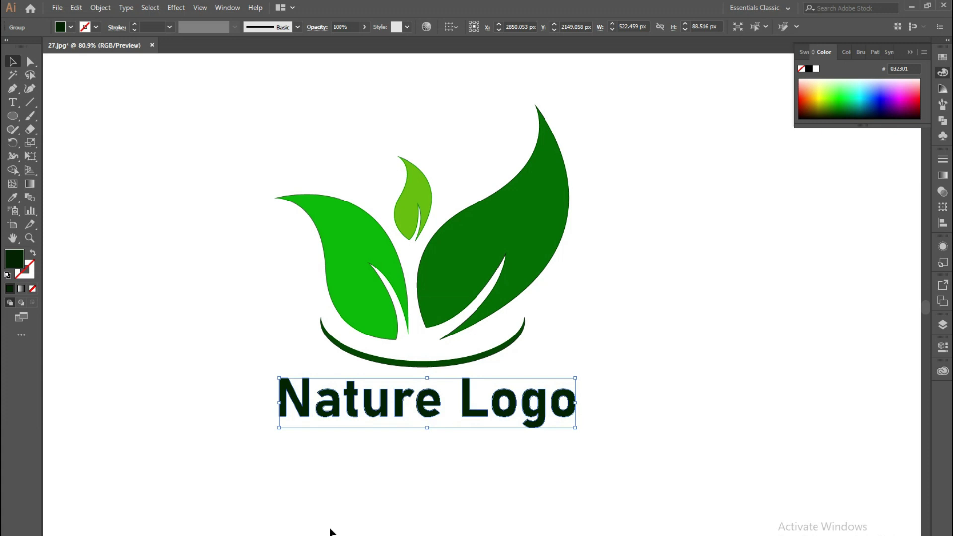
shift+click(516, 182)
click(488, 29)
click(676, 196)
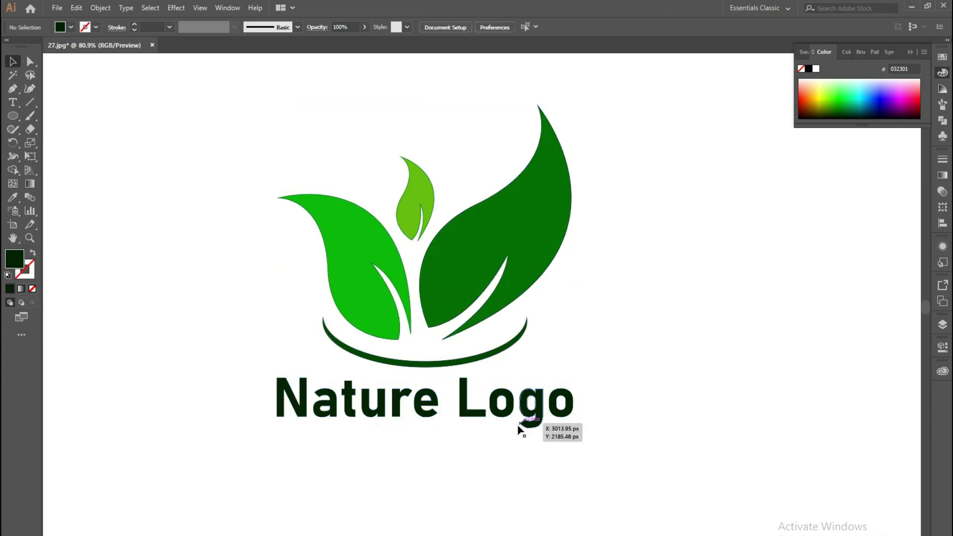
Step: Ungroup the text and regroup 'Nature' and 'Logo' as separate words
right_click(521, 419)
click(531, 321)
drag(462, 430, 578, 379)
click(100, 8)
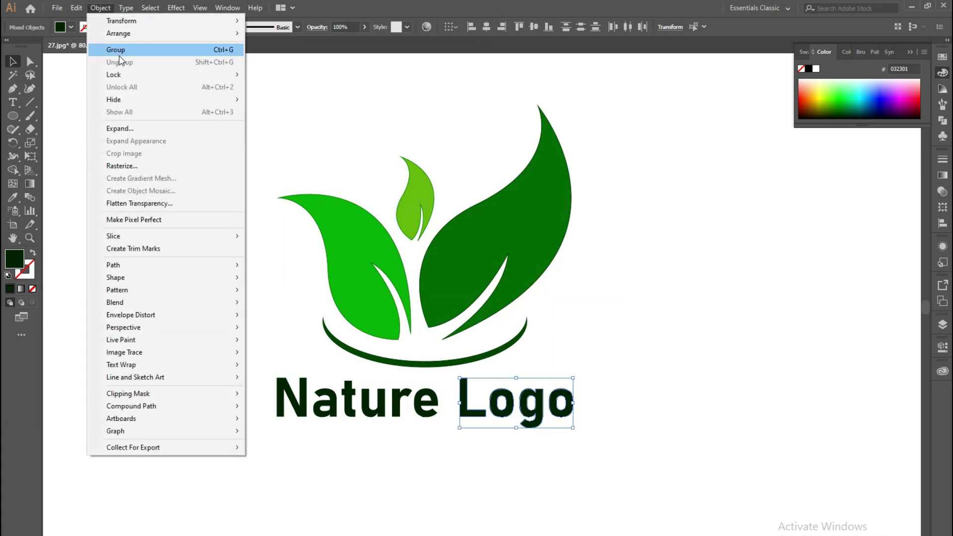
click(119, 48)
mouse_move(255, 445)
mouse_down()
mouse_move(397, 433)
mouse_move(432, 392)
mouse_up()
click(101, 8)
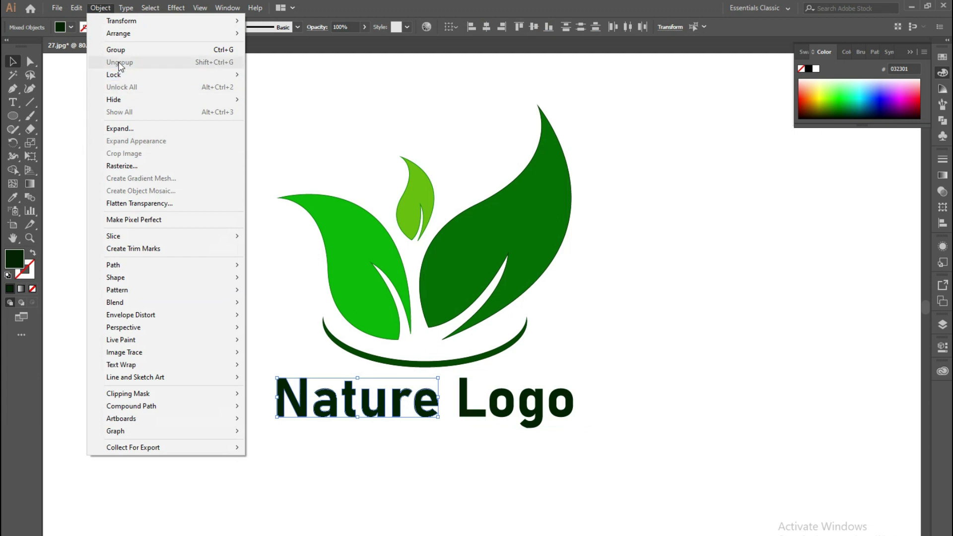
click(116, 50)
Step: Fill the word 'Logo' with the brighter green 0E7705
click(526, 400)
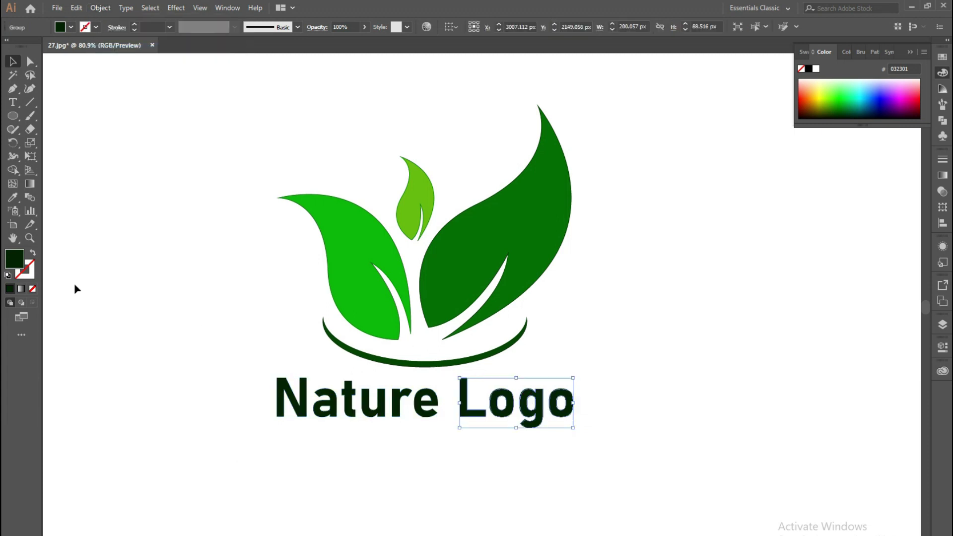
click(21, 201)
double_click(14, 257)
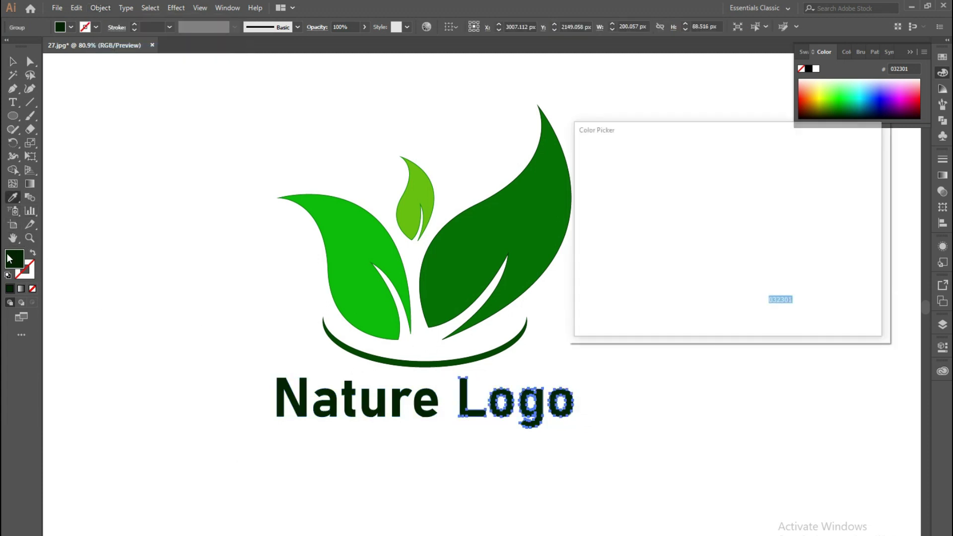
click(719, 233)
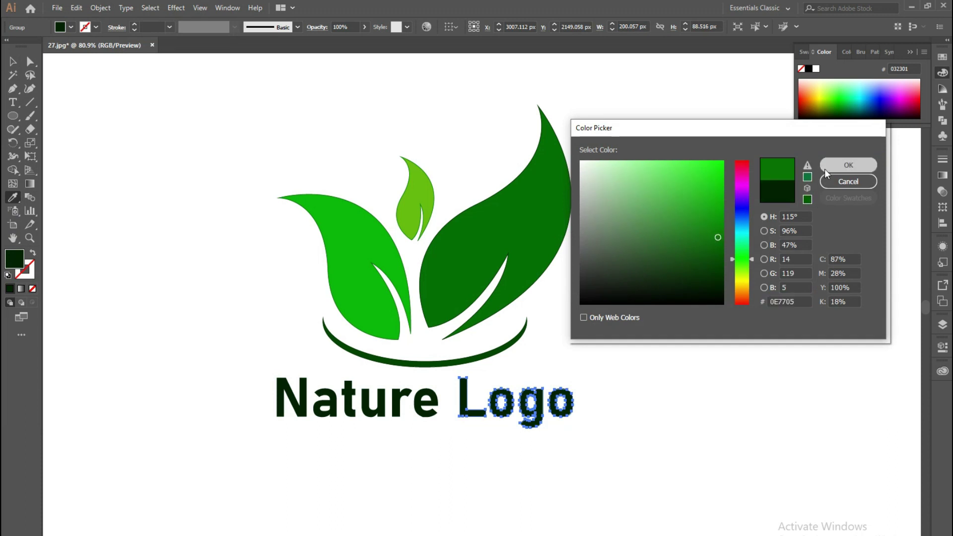
click(838, 168)
click(14, 64)
click(174, 177)
Step: Group both words with the leaves and base, then enlarge the logo about 19%
drag(379, 451, 546, 397)
right_click(535, 396)
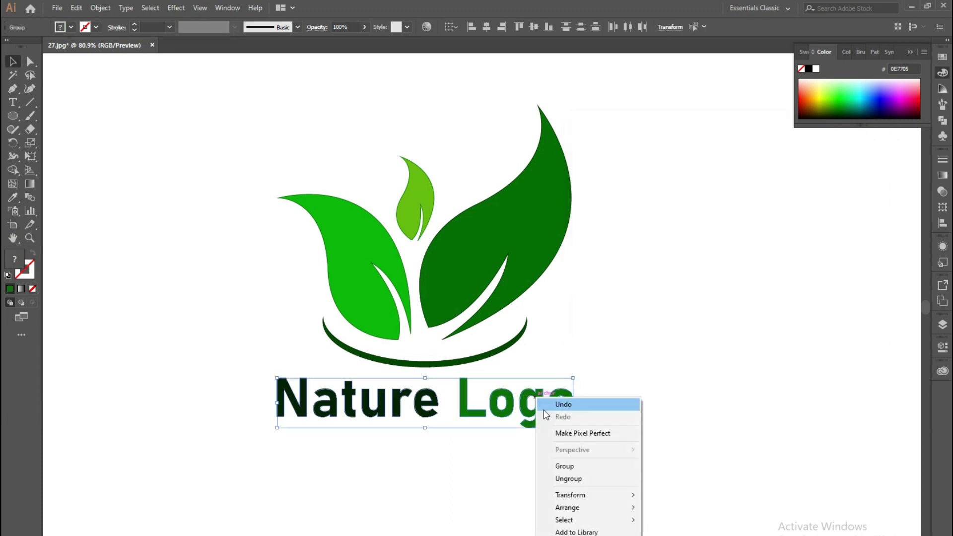
click(563, 467)
drag(463, 451, 544, 230)
right_click(545, 230)
click(557, 292)
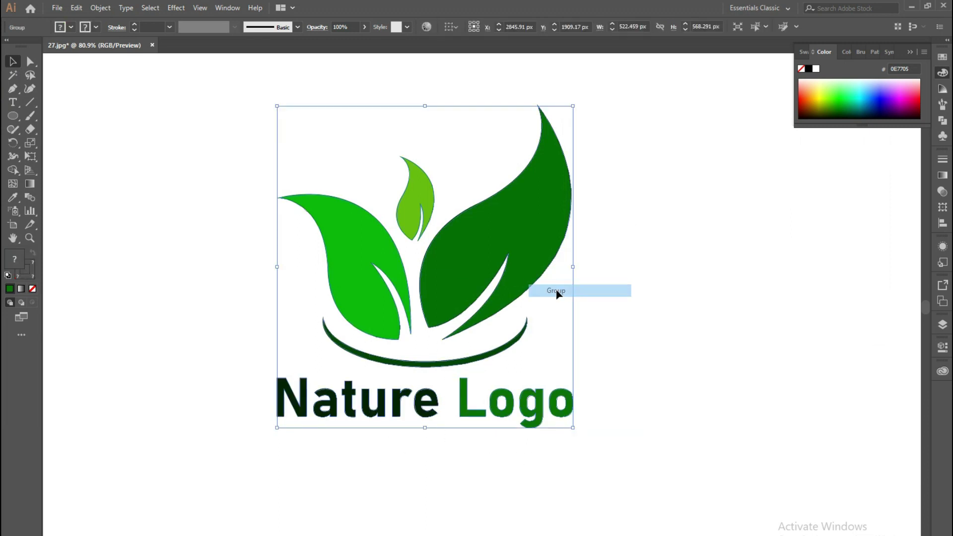
drag(575, 267, 602, 266)
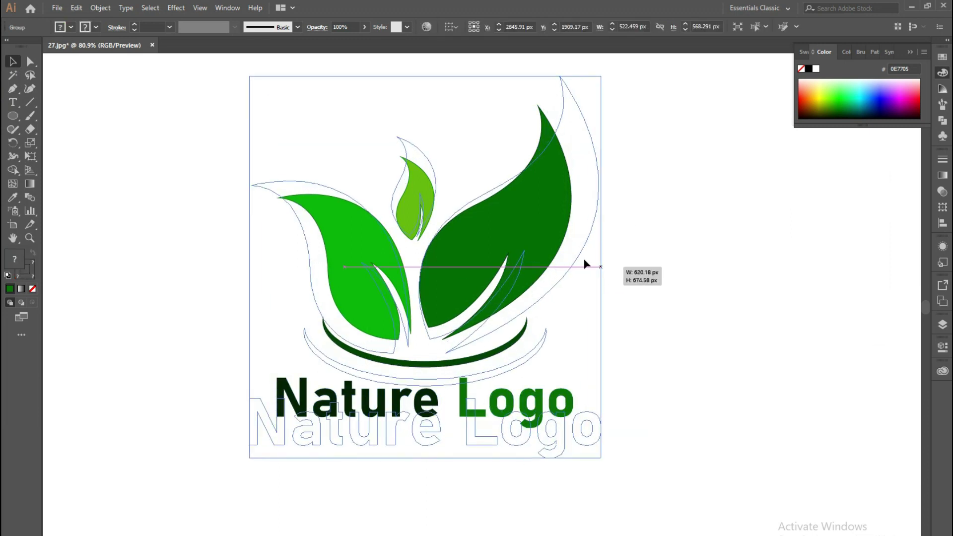